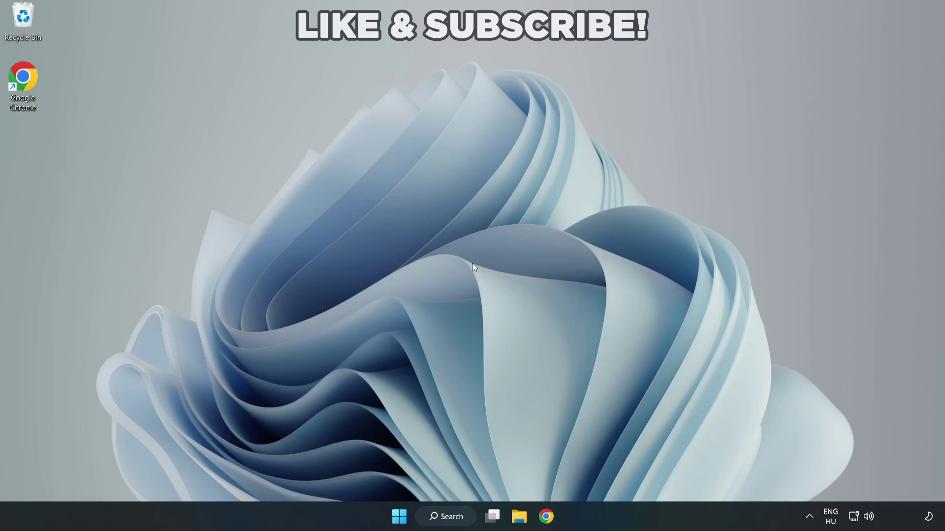
- Search for 'device manager' and launch Device Manager from the best match
click(448, 519)
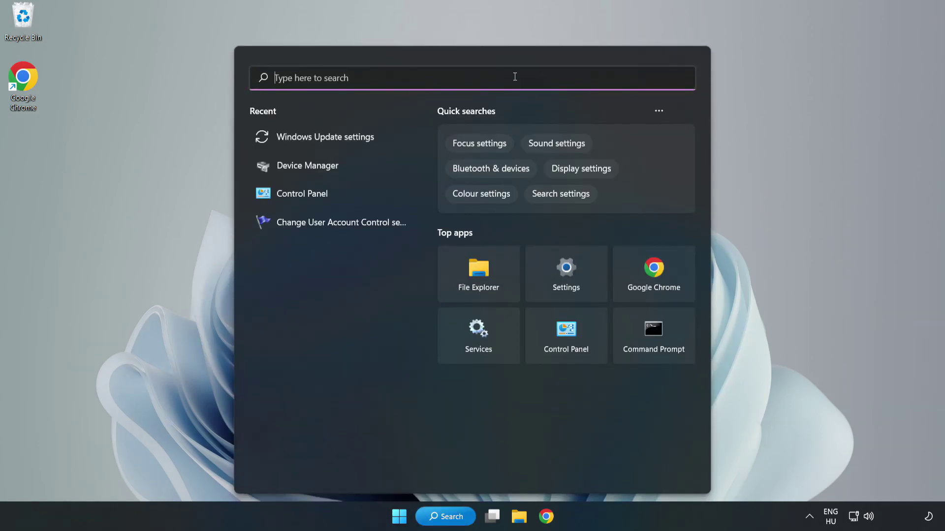
text(devic)
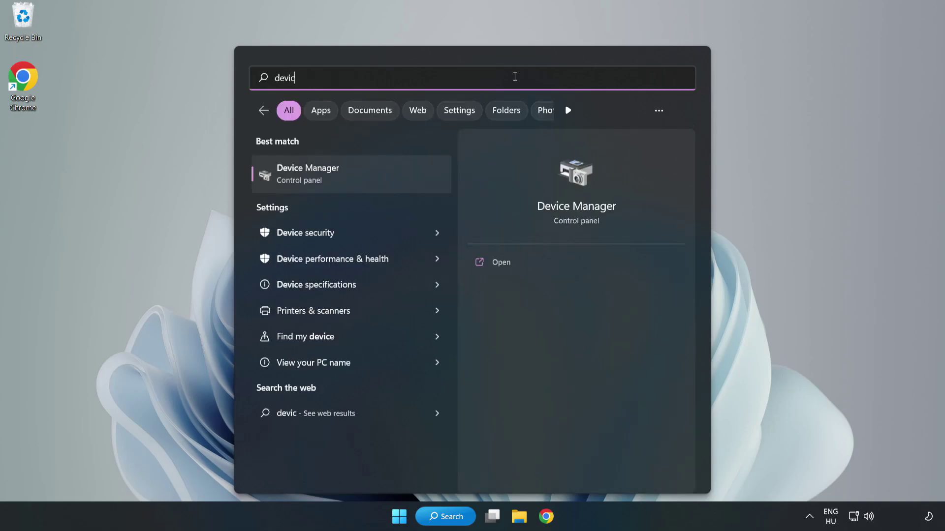
text(e manager)
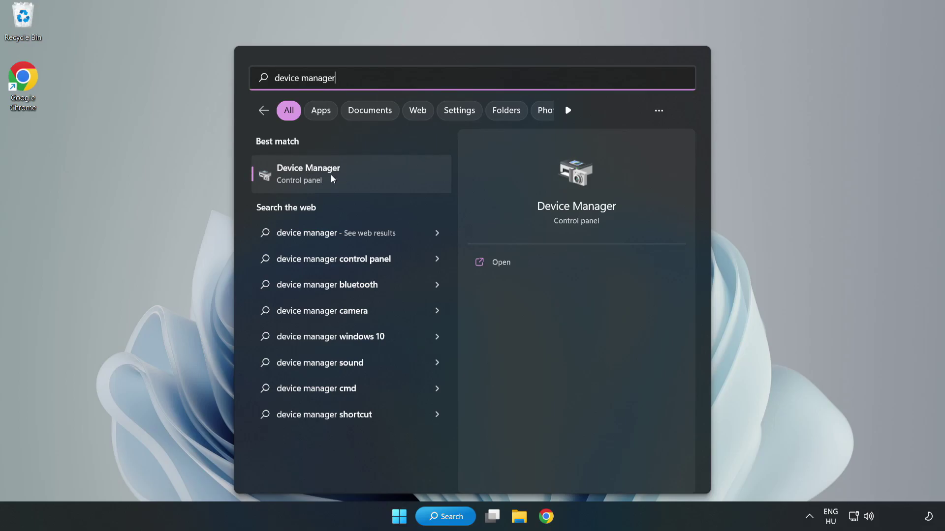
click(351, 179)
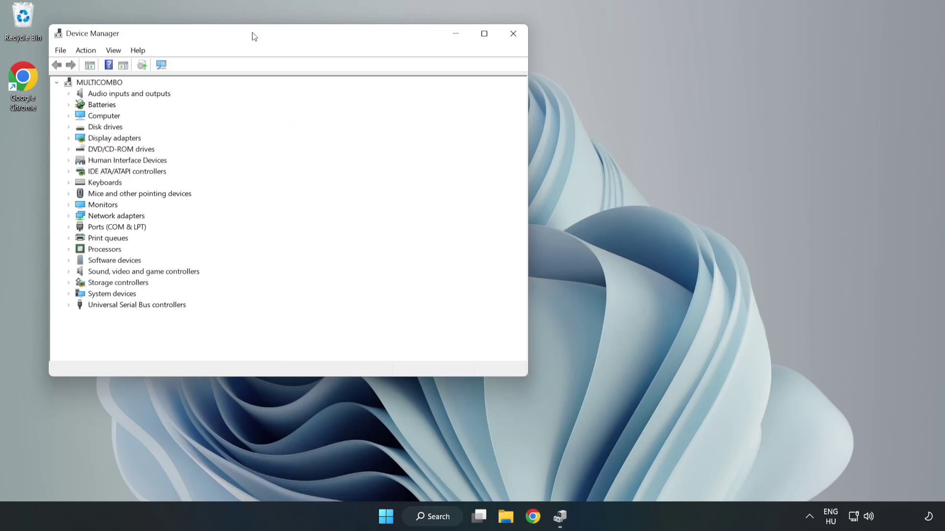
- Run an automatic driver search for the VMware SVGA 3D display adapter, then close the wizard
drag(252, 34, 420, 85)
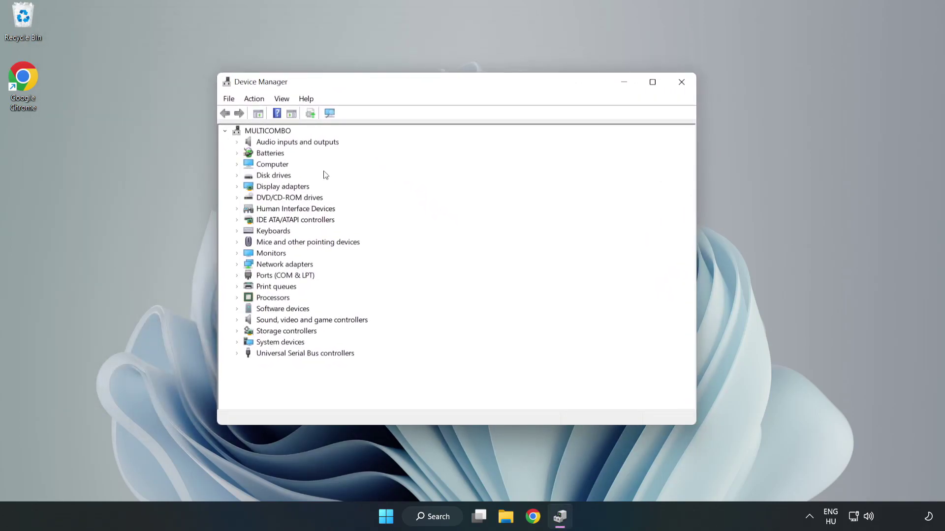
click(255, 188)
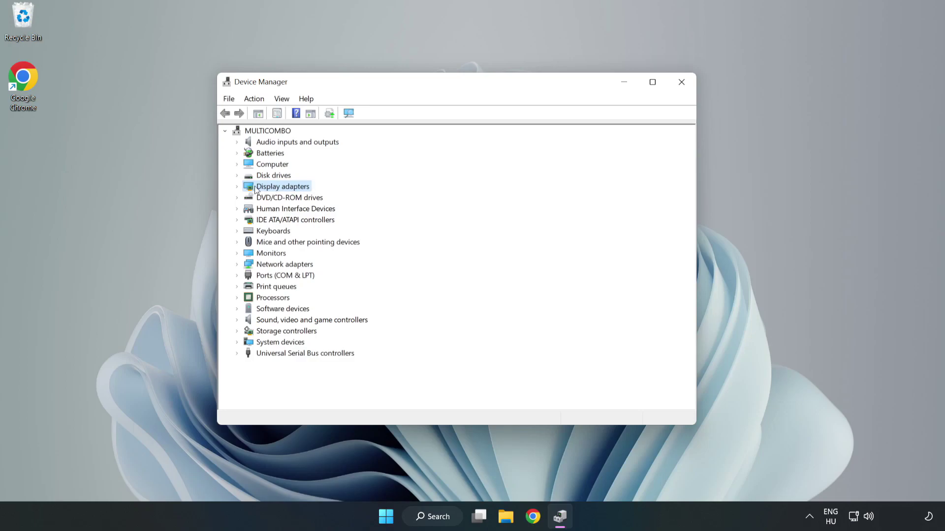
click(237, 187)
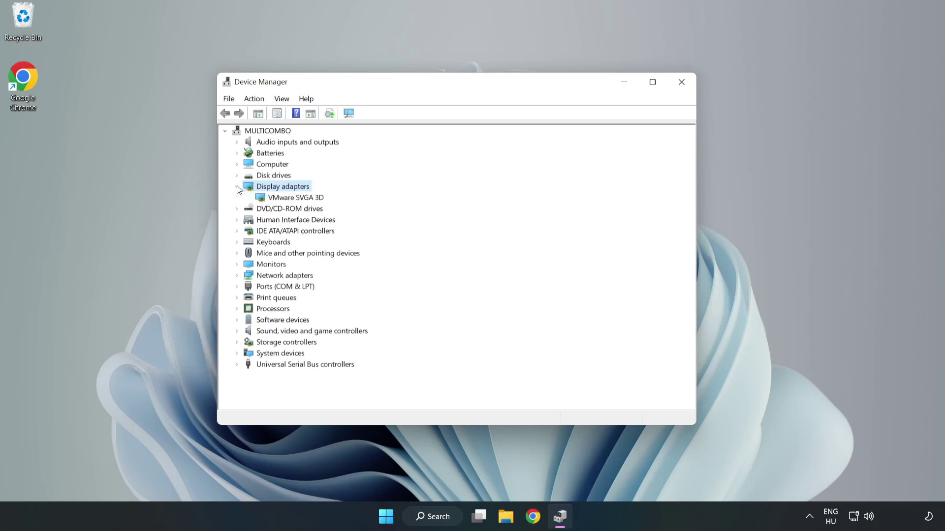
click(295, 198)
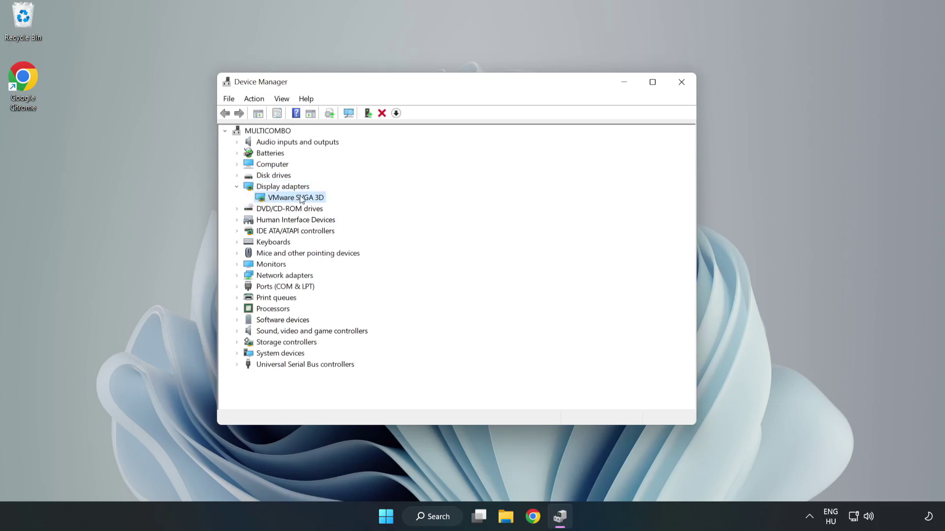
right_click(294, 198)
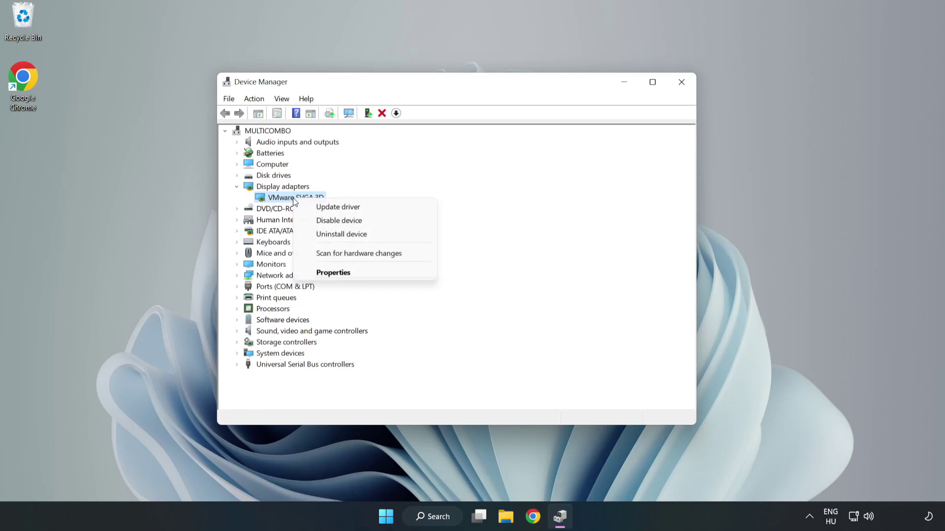
click(367, 212)
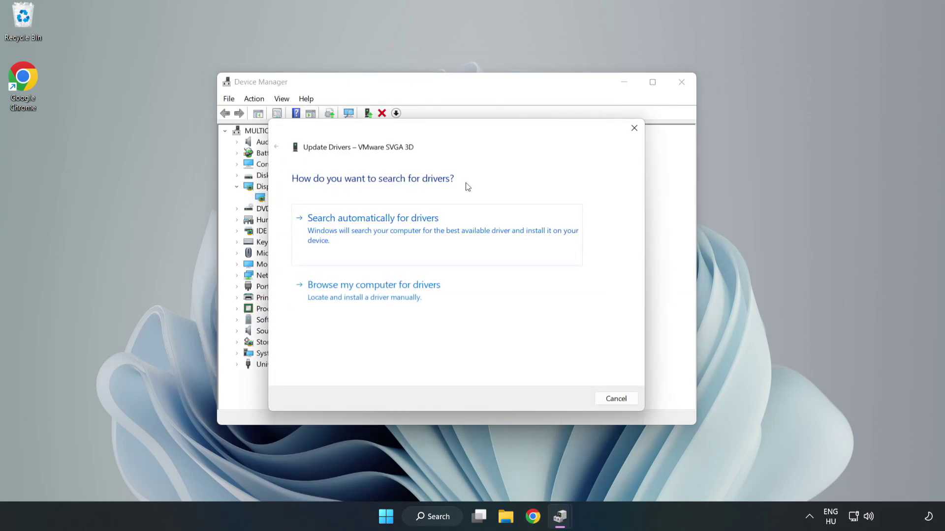
click(377, 230)
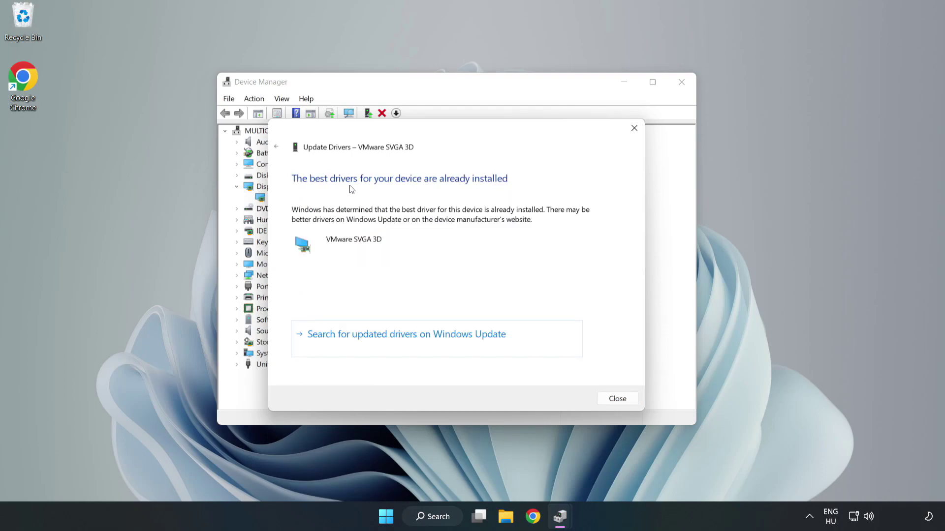
click(618, 400)
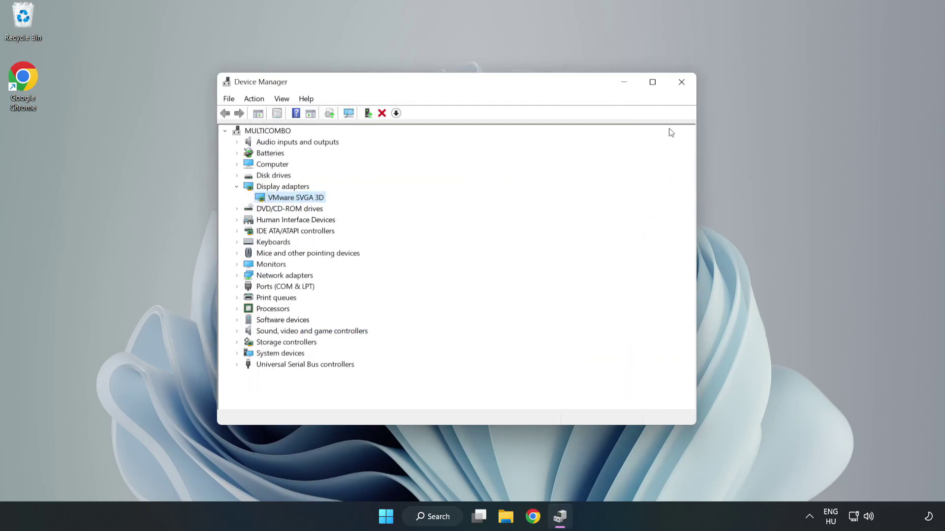
- Close Device Manager and search 'updates' to reach the Windows Update settings page
click(683, 87)
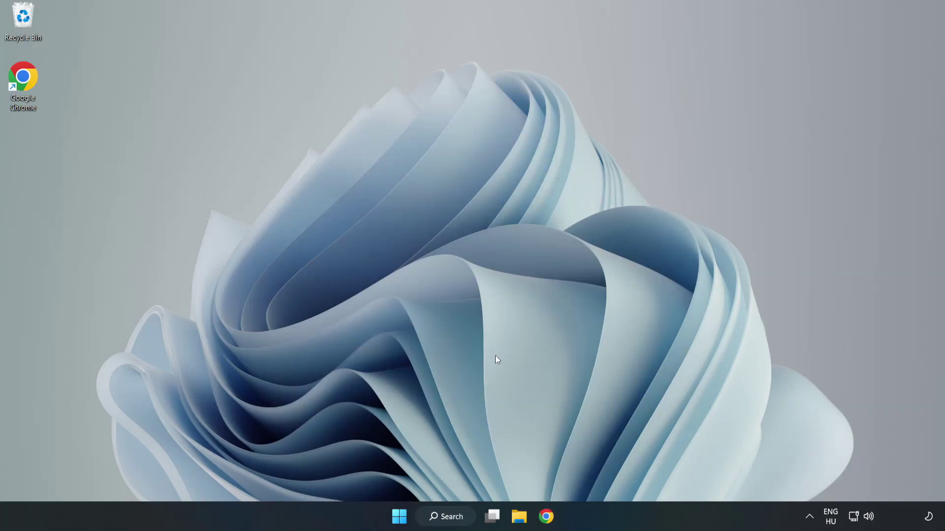
click(453, 516)
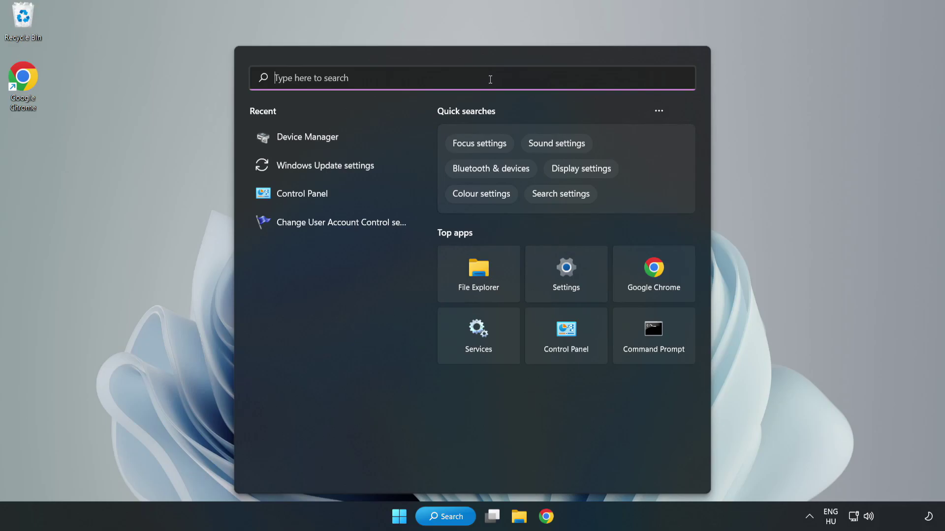
text(updates)
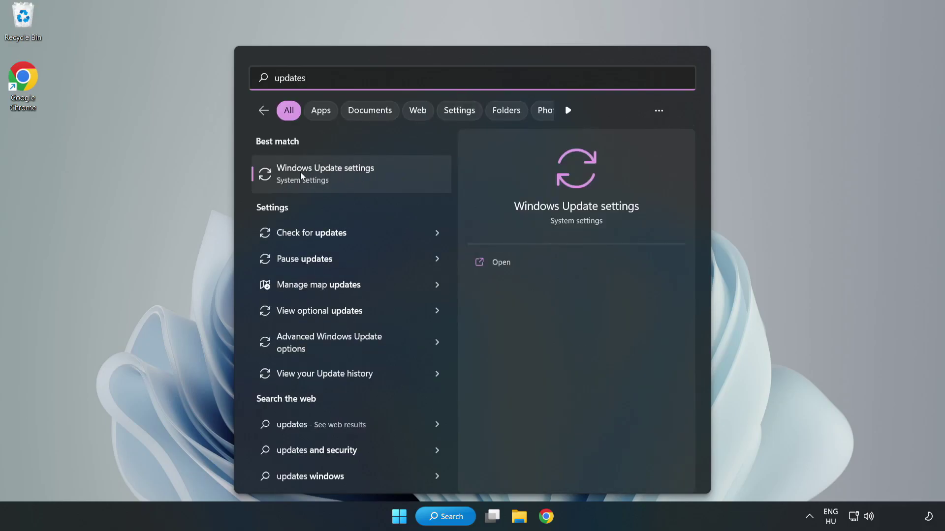
click(337, 179)
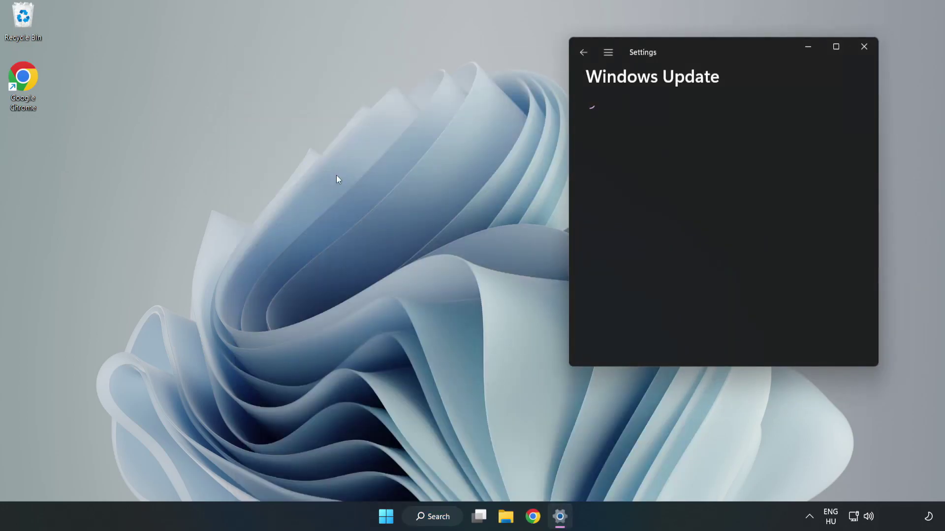
- Maximise Settings, check for updates to install the Defender intelligence update, then close Settings
click(836, 46)
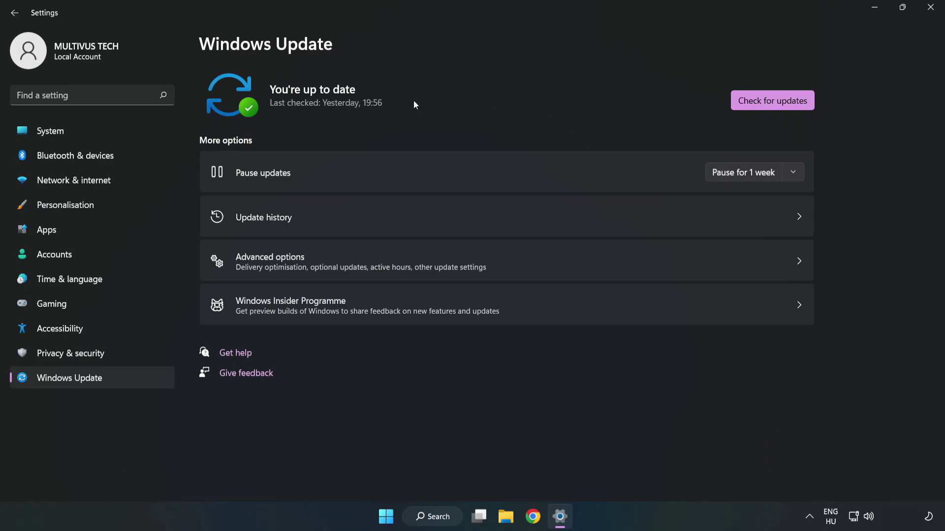
click(776, 102)
click(931, 11)
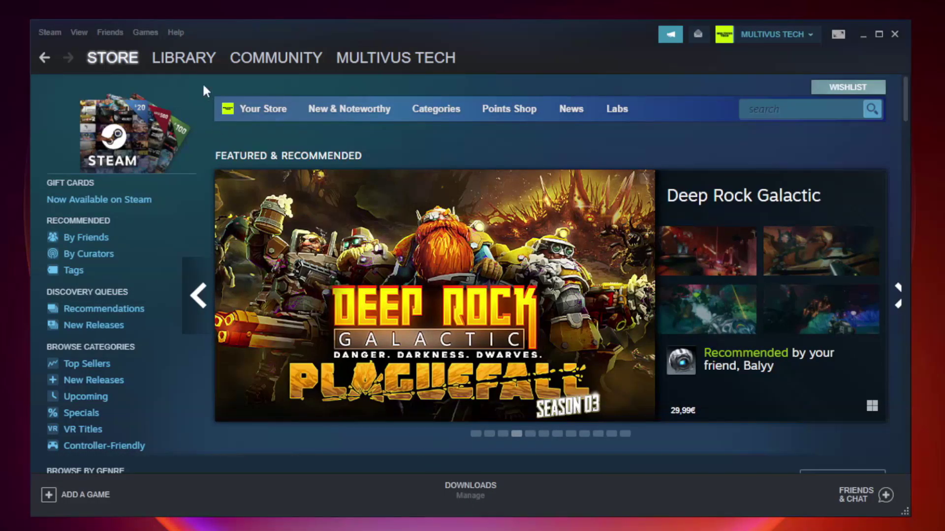
- Switch to the Steam Library and right-click the non-working game under Favorites
mouse_move(207, 59)
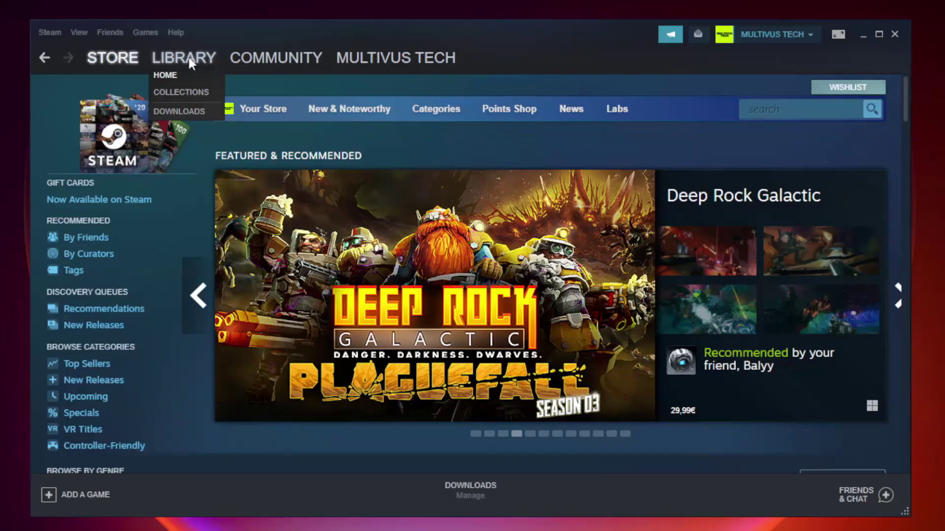
click(191, 62)
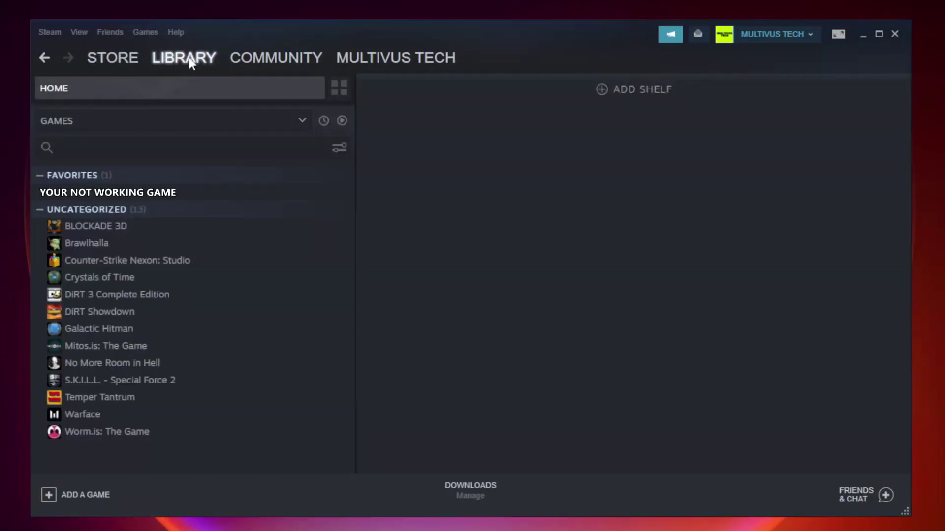
right_click(205, 197)
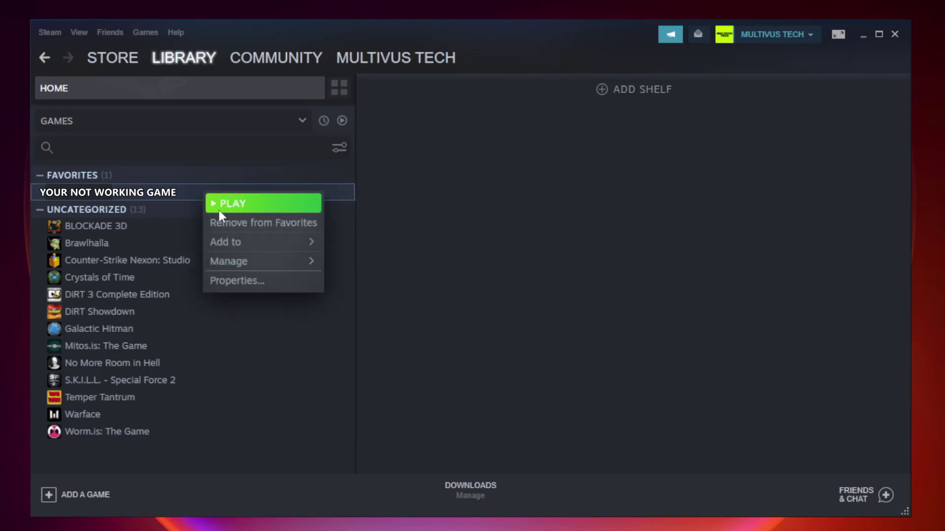
- Verify the game's files from Properties > Local Files until all 9192 files validate
click(260, 278)
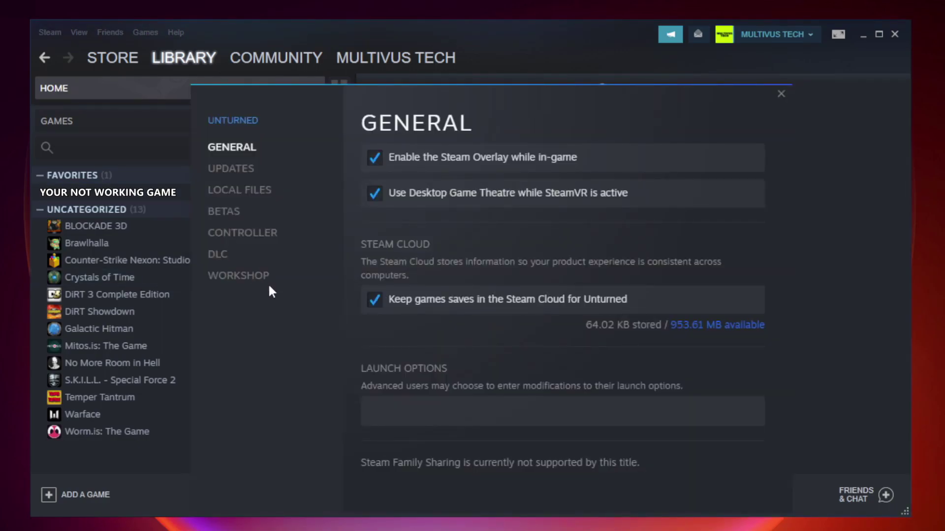
click(250, 193)
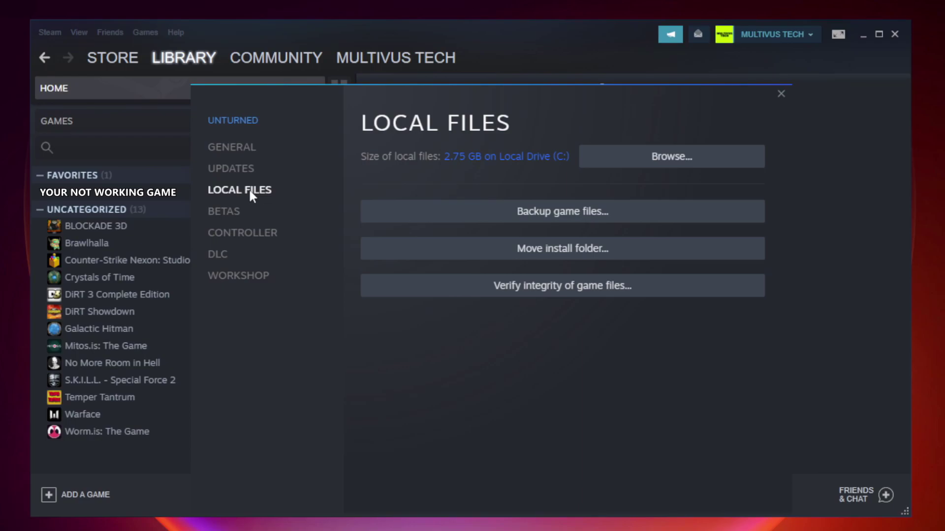
click(570, 292)
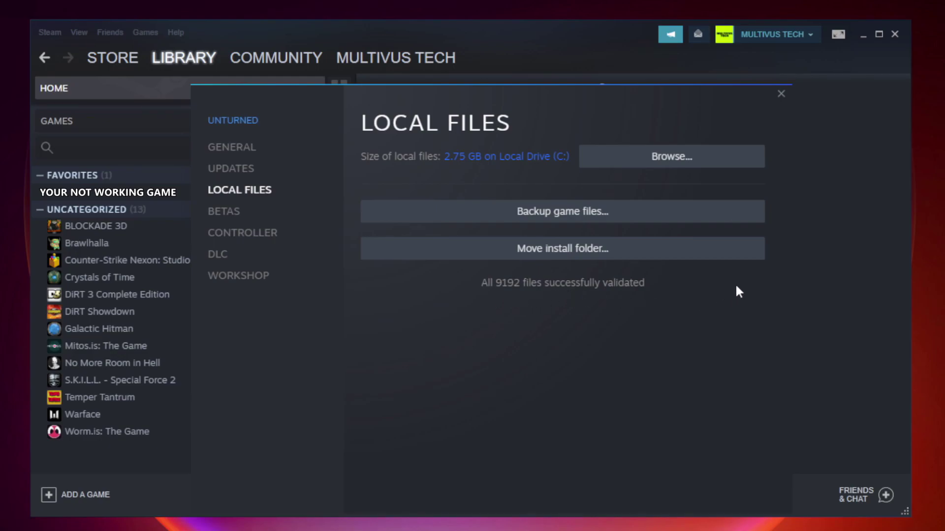
- Open the game's install folder and bring up the game shortcut's Properties window
click(676, 167)
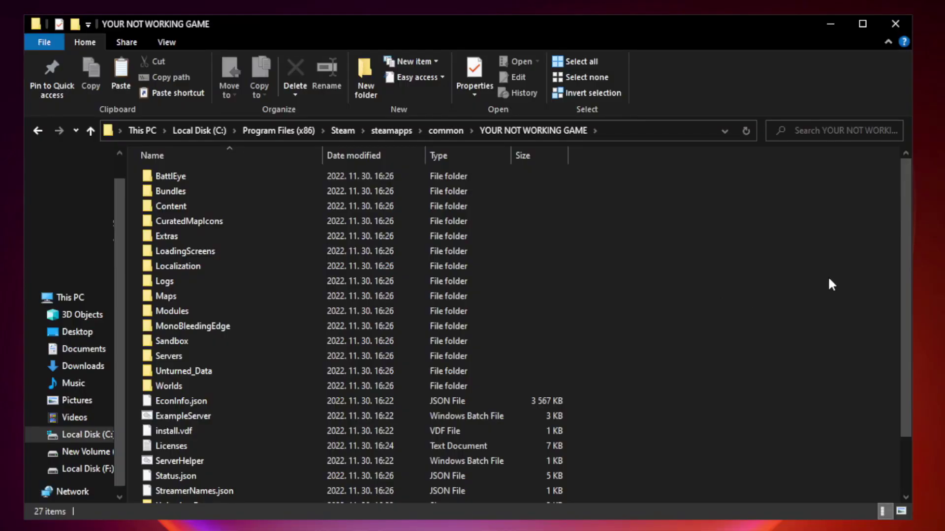
drag(907, 258, 909, 344)
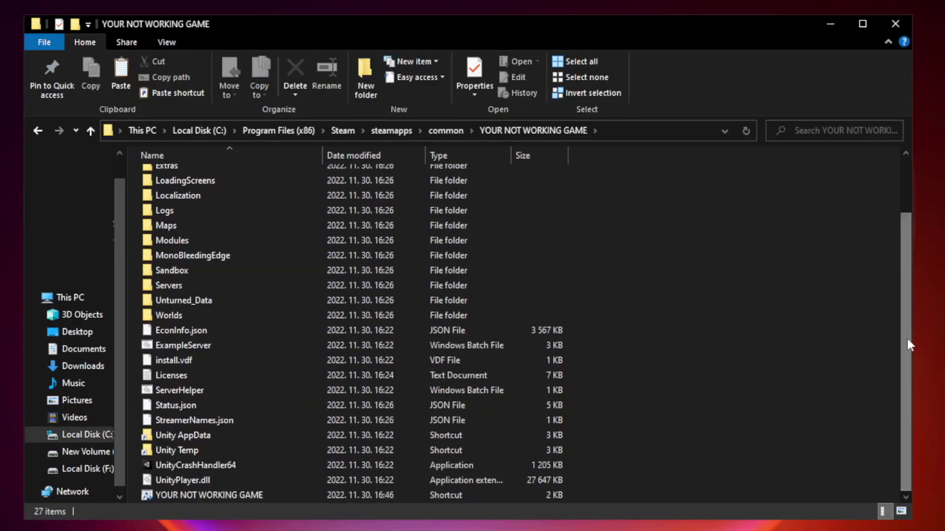
click(376, 496)
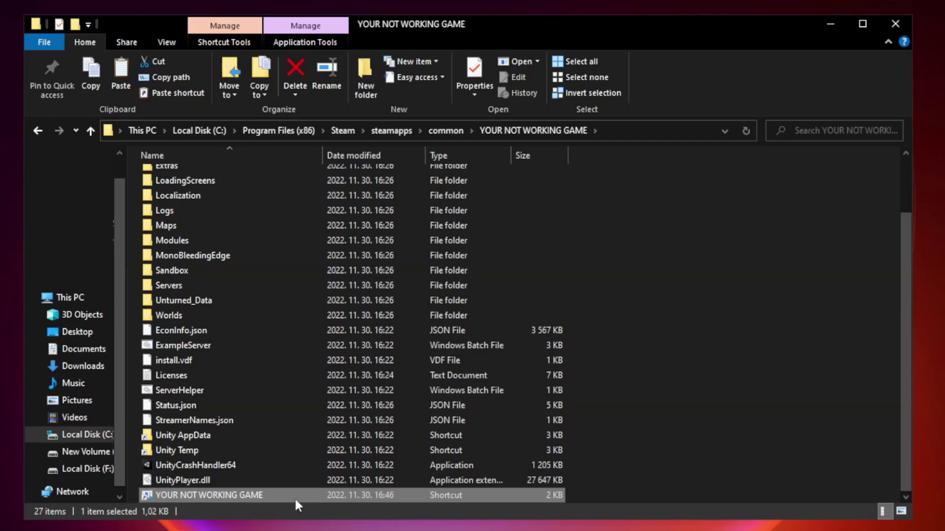
right_click(321, 494)
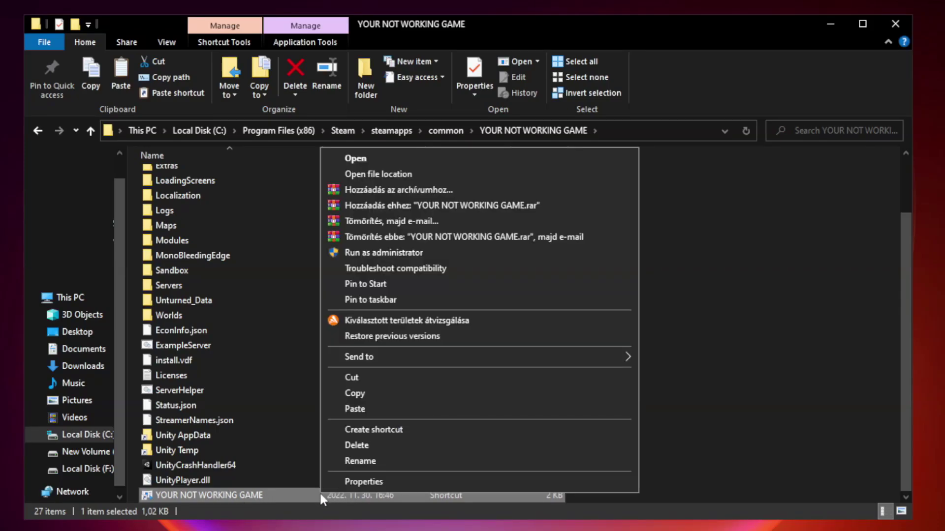
click(475, 482)
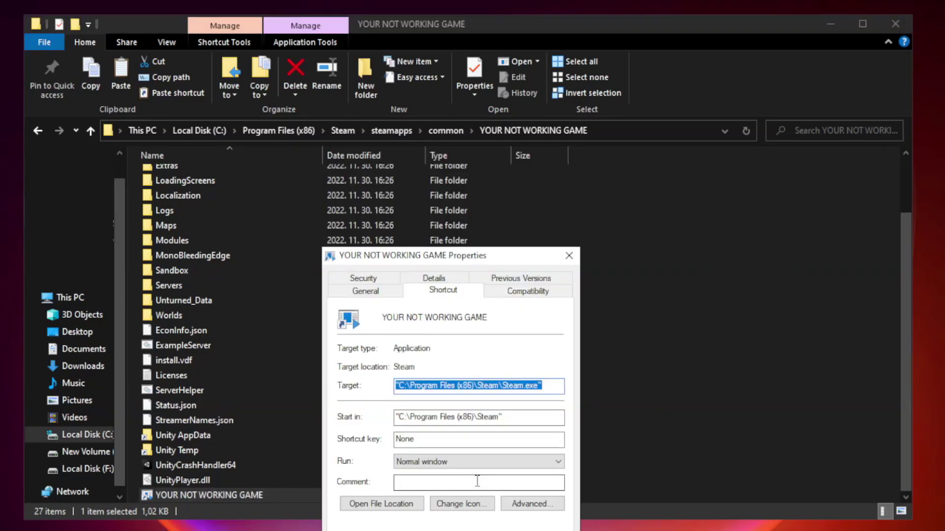
drag(469, 259, 468, 106)
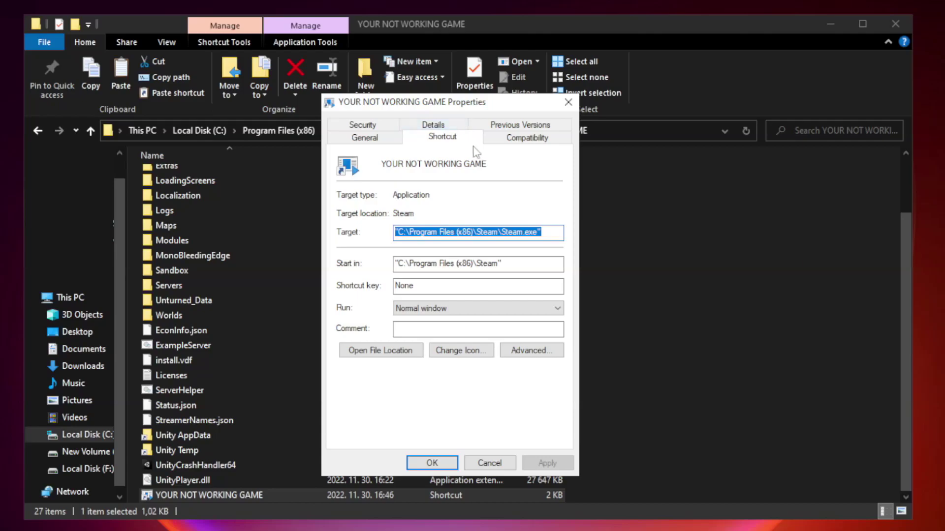
- Set the shortcut to Windows 8 compatibility, run as administrator, fullscreen optimizations off, and confirm
click(525, 143)
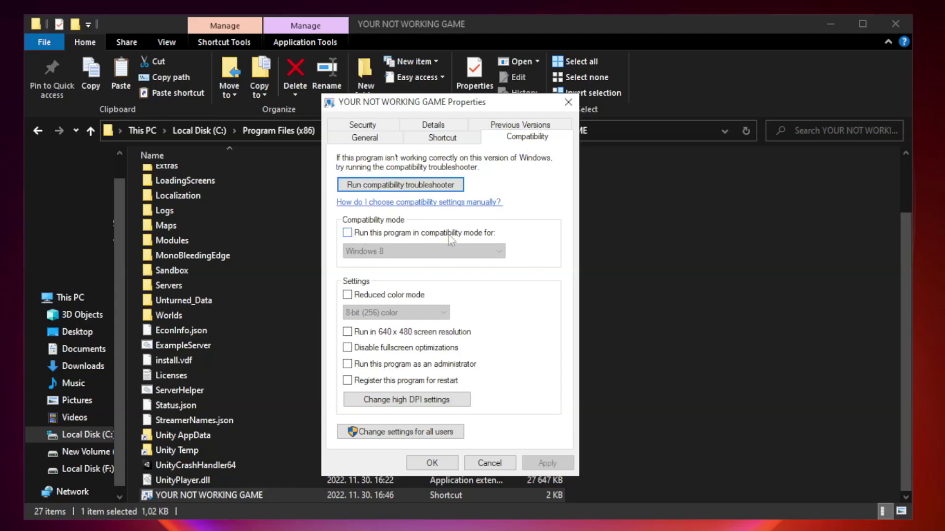
click(377, 238)
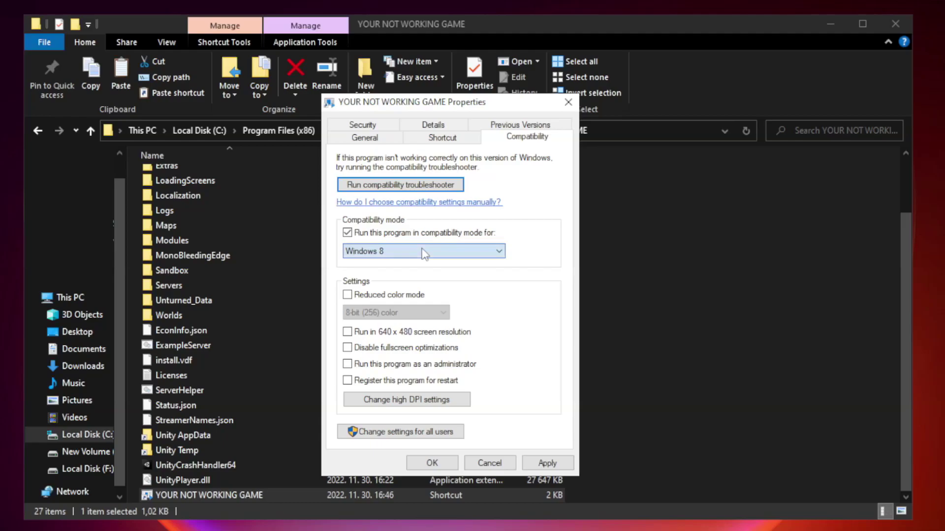
click(393, 251)
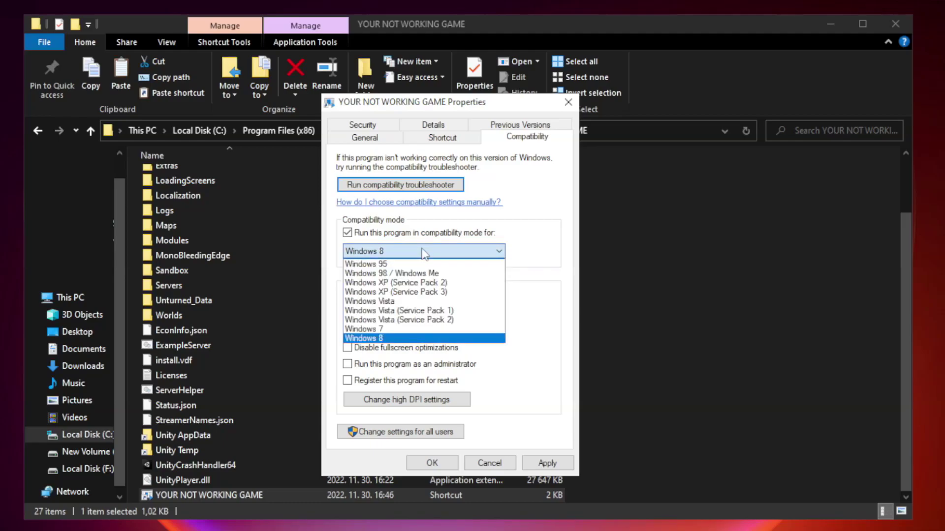
click(400, 339)
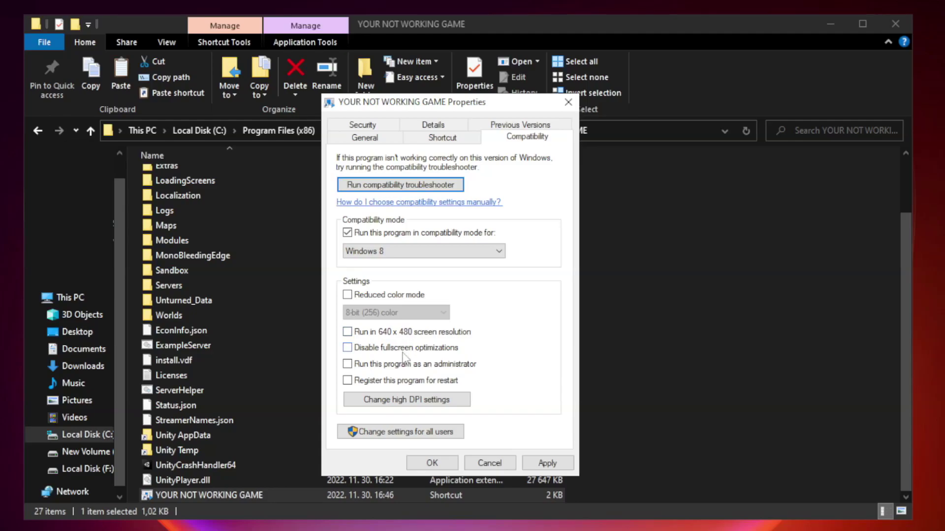
click(370, 352)
click(372, 369)
click(547, 465)
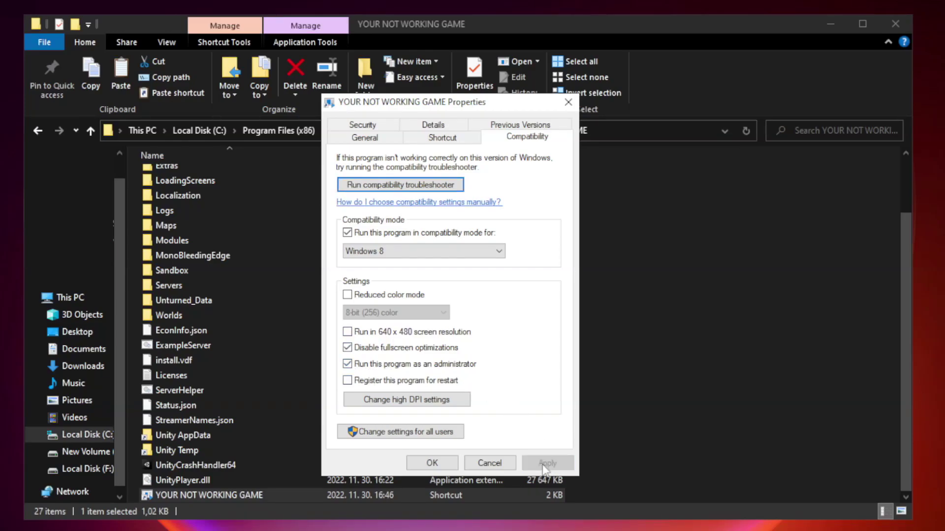
click(432, 464)
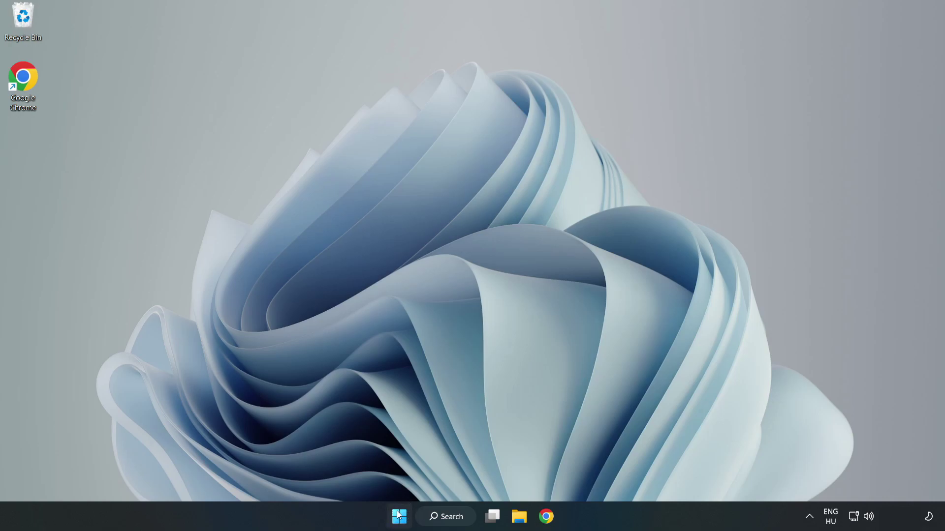
- Launch Task Manager from the Start button's right-click menu
right_click(402, 521)
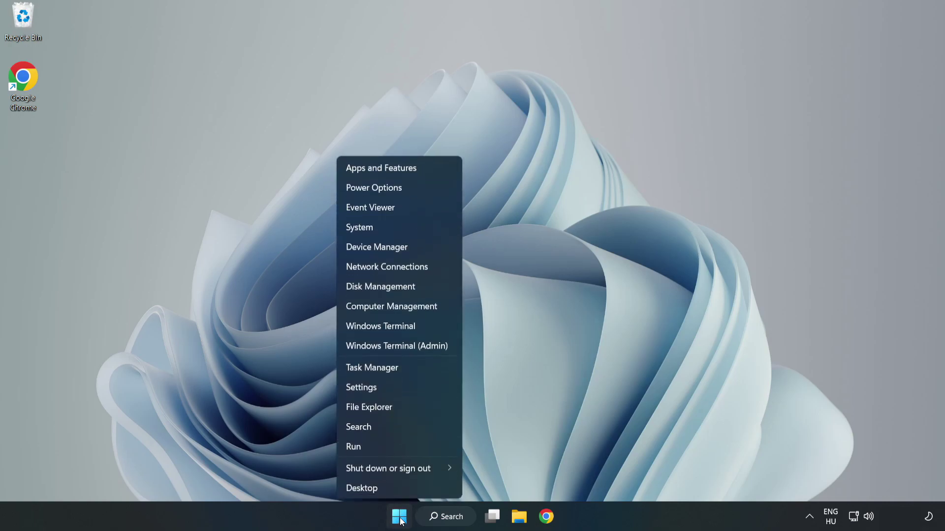
click(398, 369)
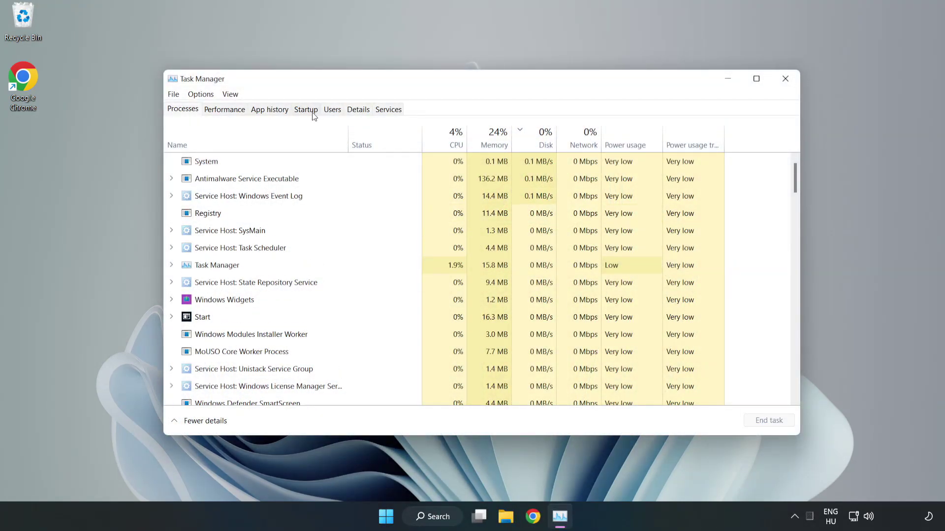
- Disable Cortana, Microsoft Edge, Microsoft Teams and Phone Link in the Startup list, then close Task Manager
click(306, 110)
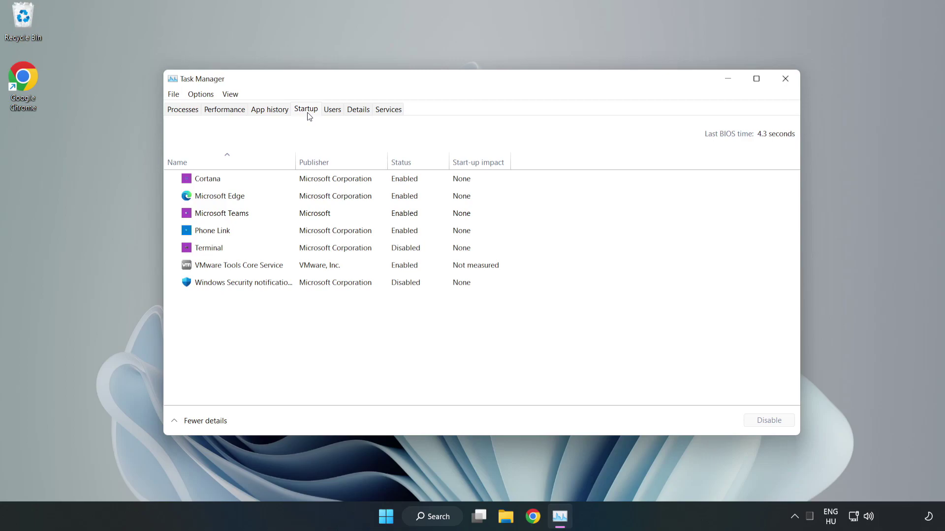
click(326, 185)
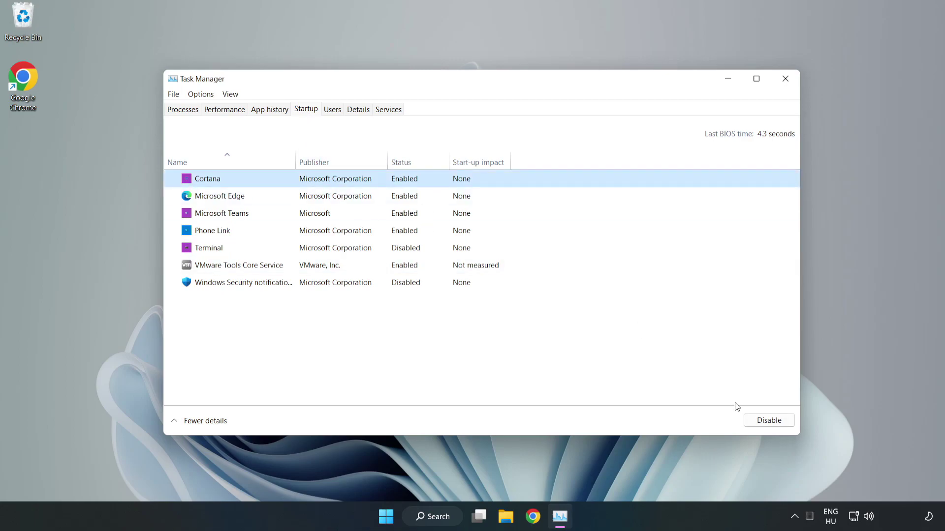
click(765, 421)
click(411, 196)
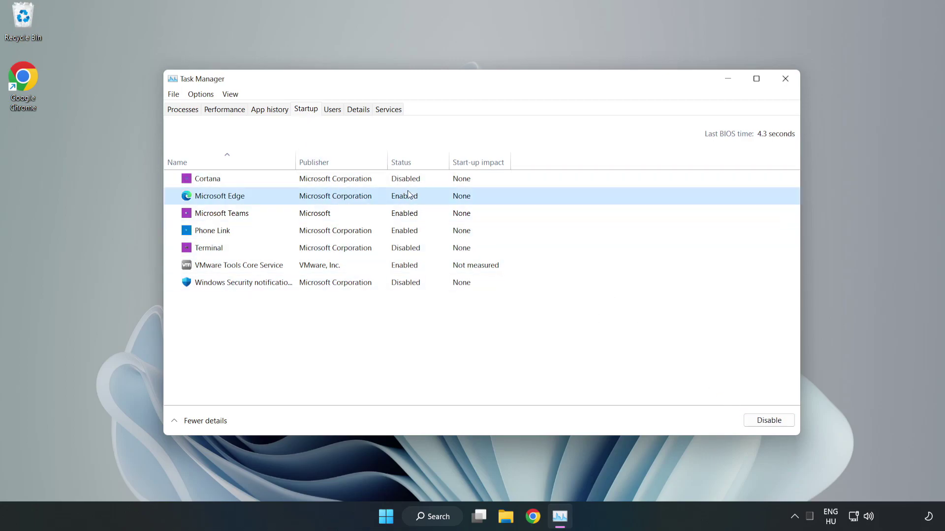
click(758, 419)
click(322, 217)
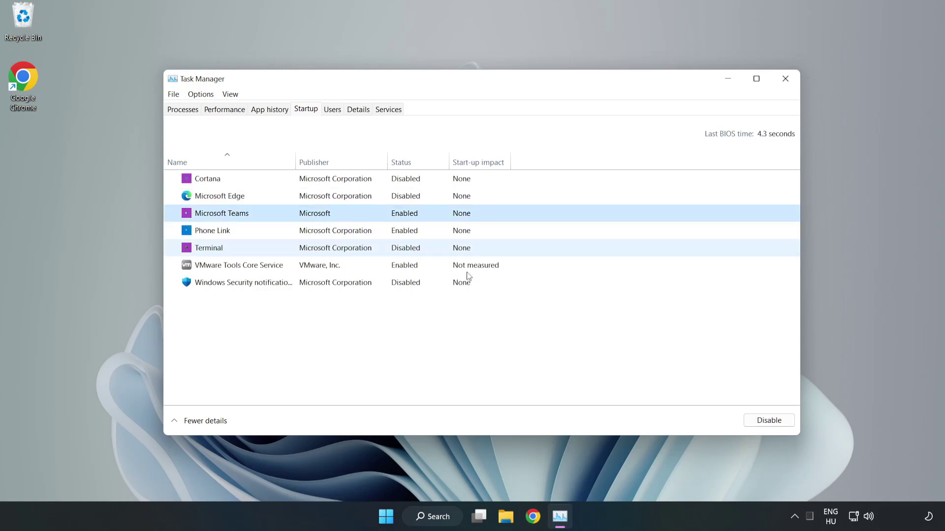
click(764, 422)
click(314, 232)
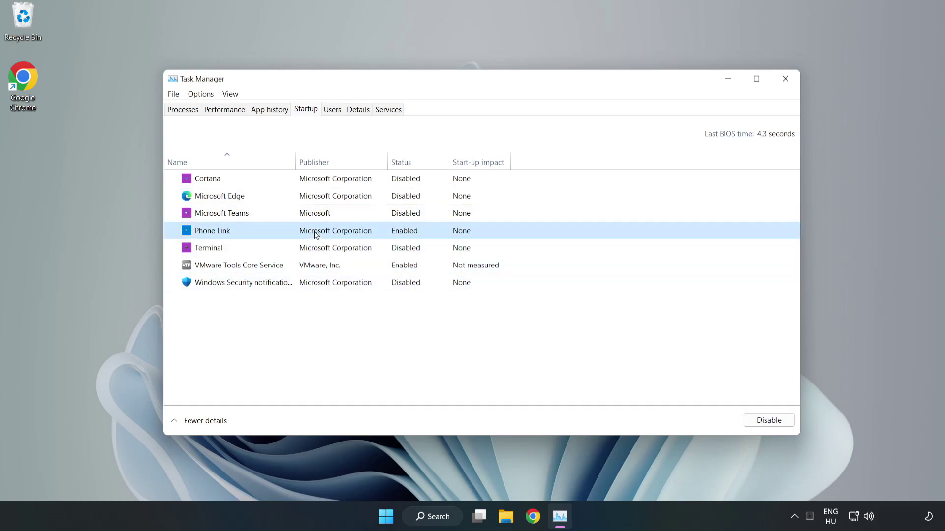
click(758, 422)
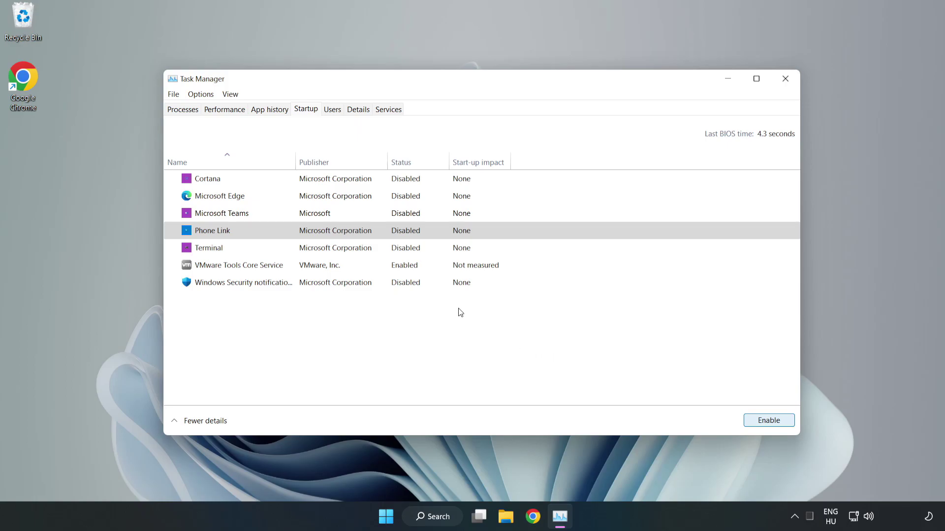
click(787, 81)
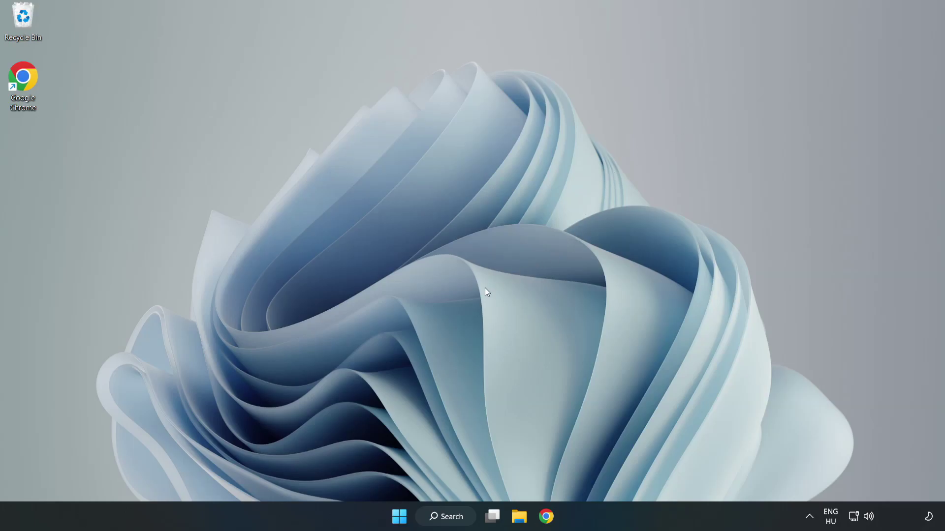
- Download the DirectX End-User Runtime Web Installer from the Chrome download page
click(544, 520)
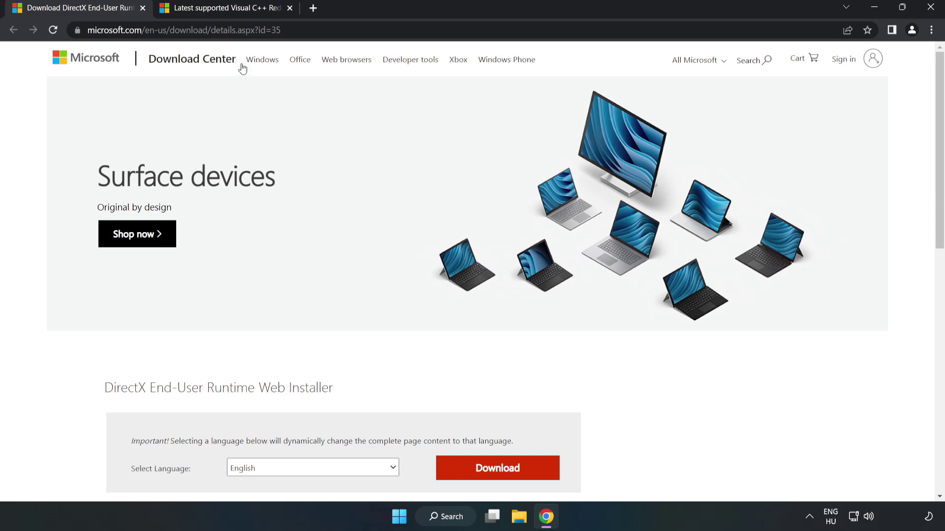
click(100, 29)
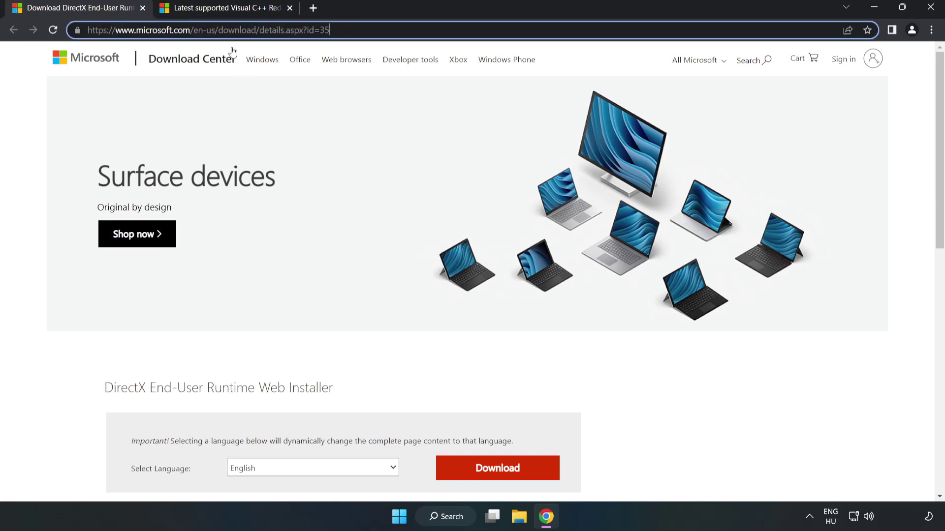
click(37, 110)
scroll(38, 112, down, 3)
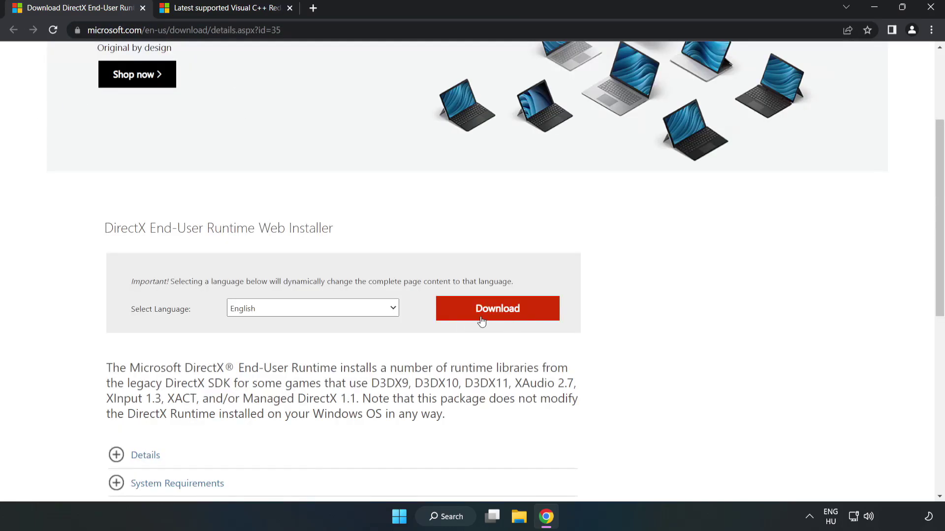
click(502, 318)
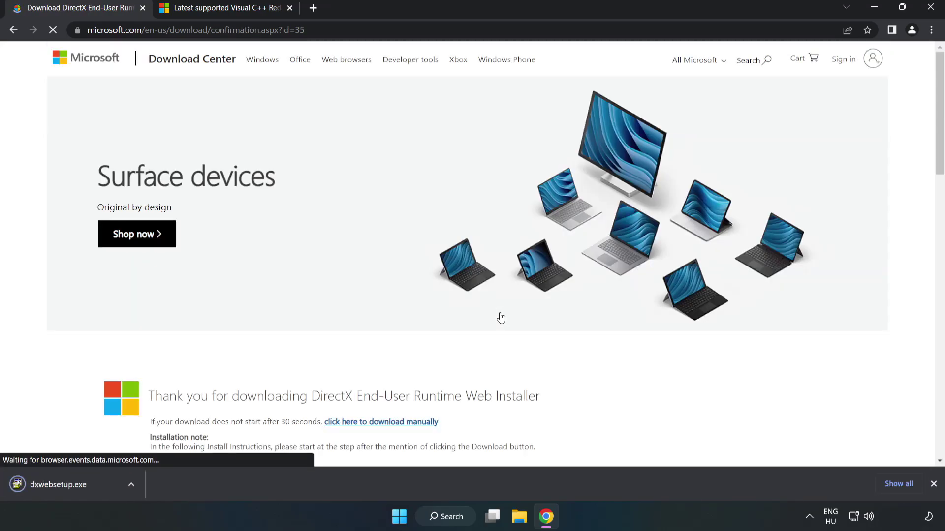
- Run dxwebsetup.exe, accept the licence, decline the Bing Bar and finish setup
click(69, 485)
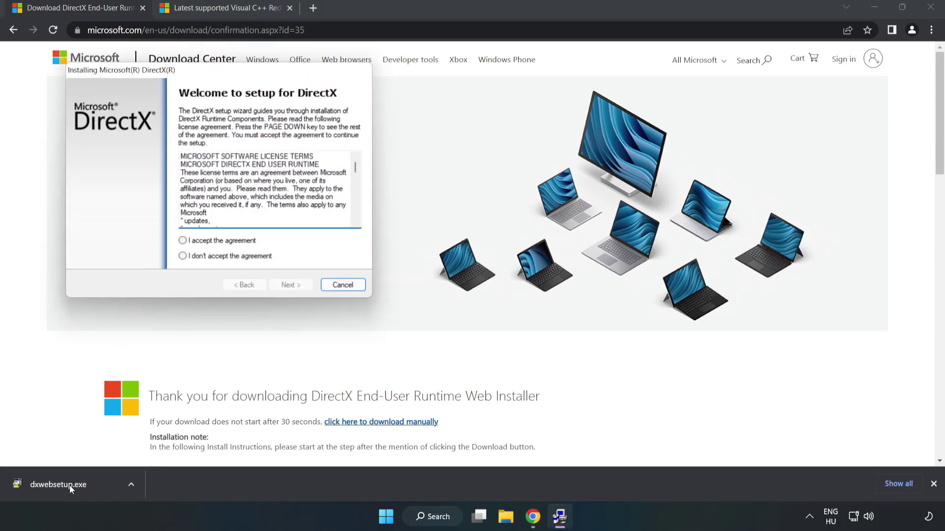
drag(213, 78, 460, 159)
drag(600, 251, 593, 300)
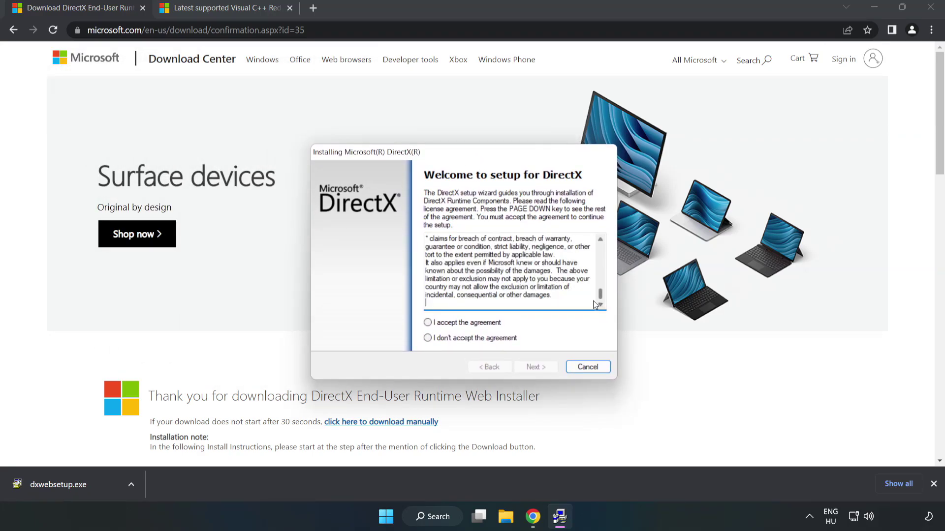
click(427, 323)
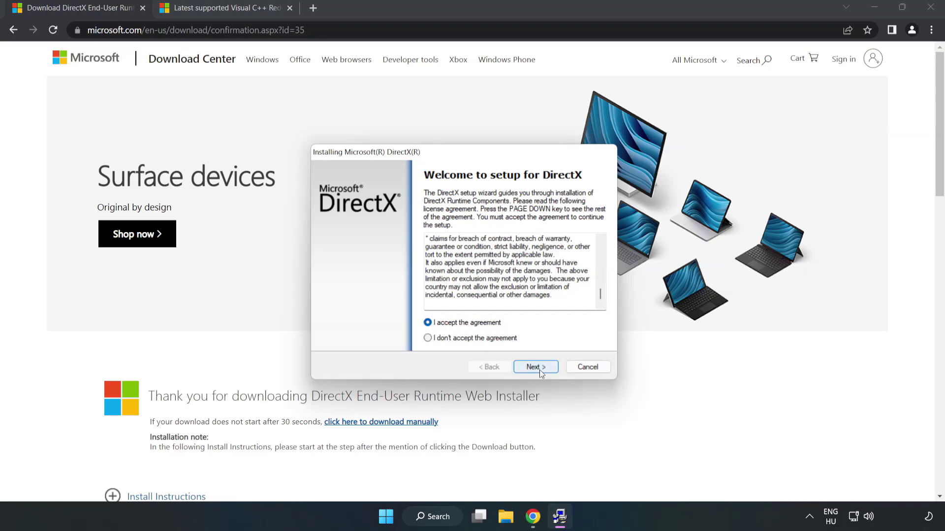
click(540, 370)
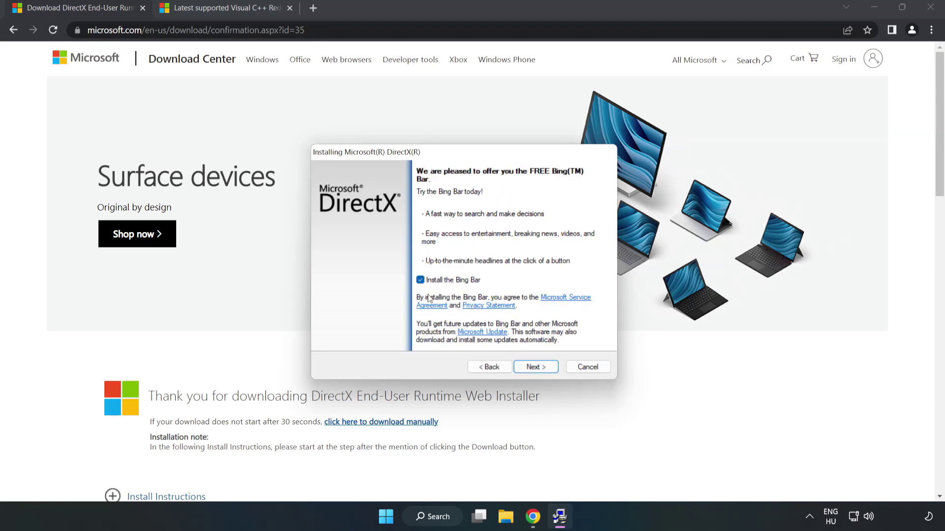
click(421, 281)
click(543, 369)
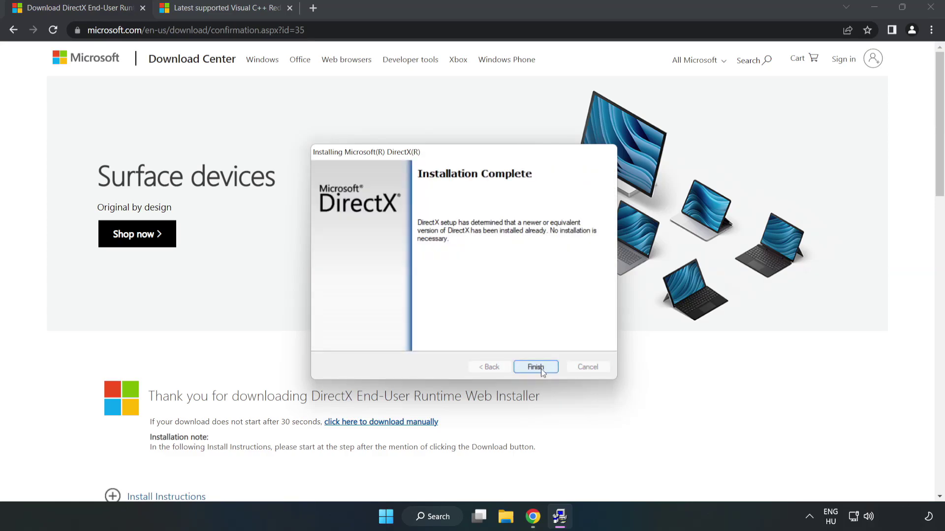
click(541, 368)
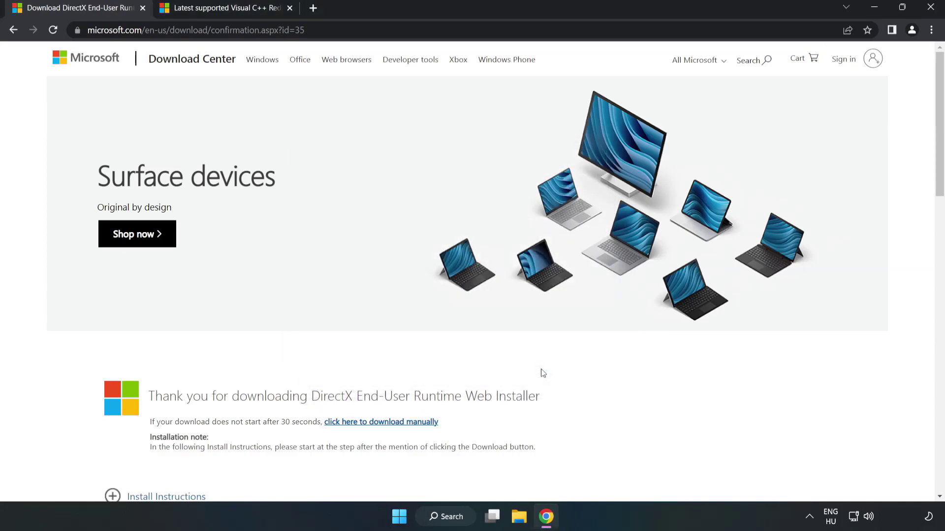
- Close the DirectX page and locate the Visual Studio 2015, 2017, 2019, and 2022 redistributables section
click(142, 9)
click(78, 8)
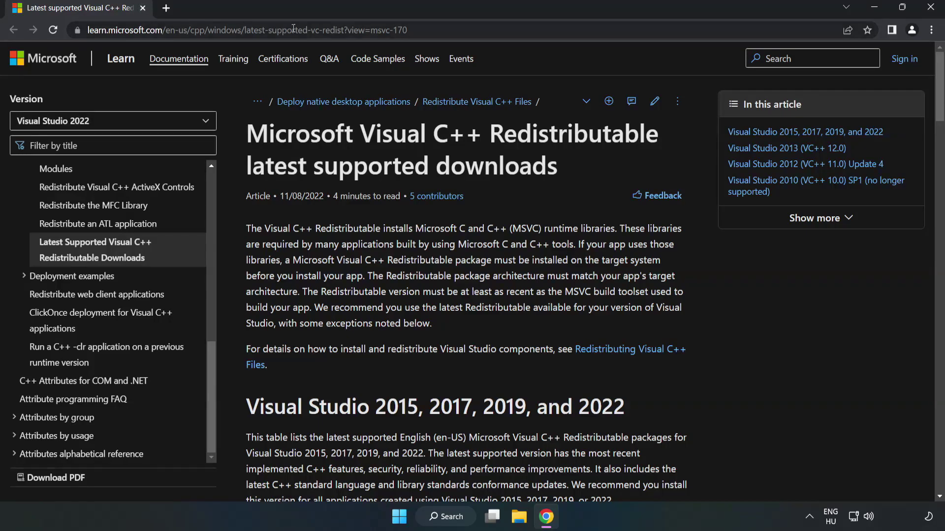
click(431, 29)
click(430, 30)
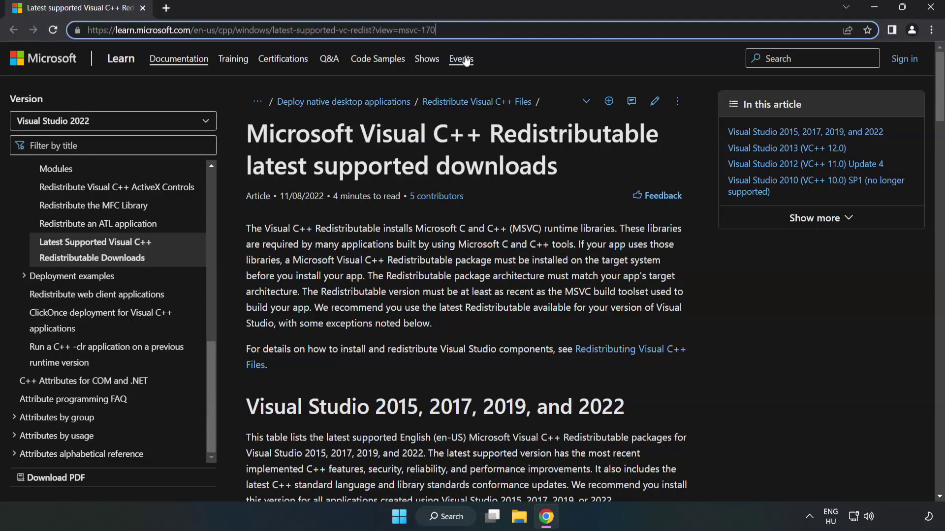
click(376, 176)
scroll(376, 176, down, 6)
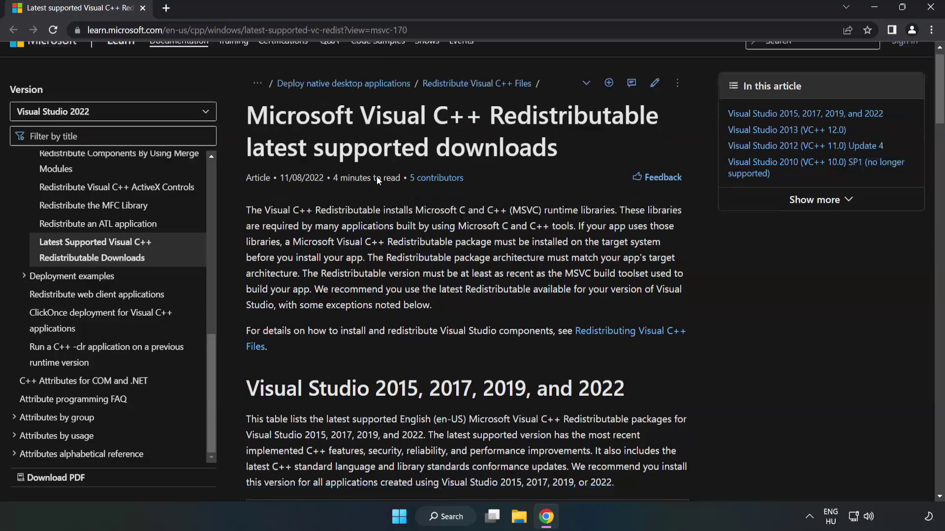
scroll(381, 185, down, 1)
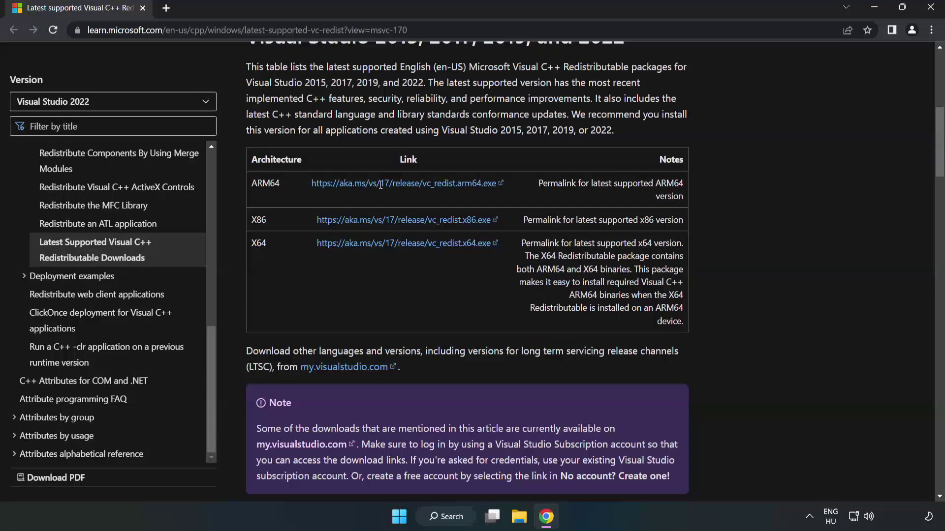
scroll(381, 185, up, 1)
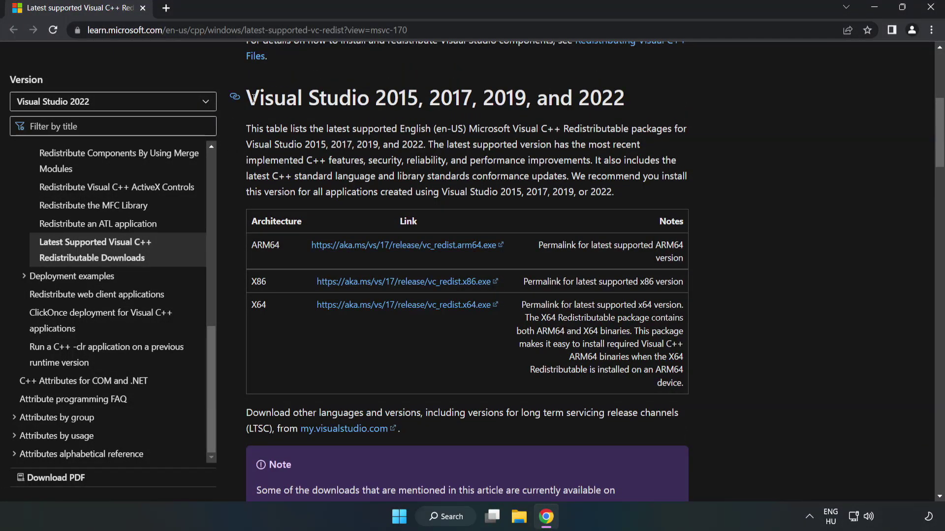
drag(252, 97, 625, 101)
click(586, 124)
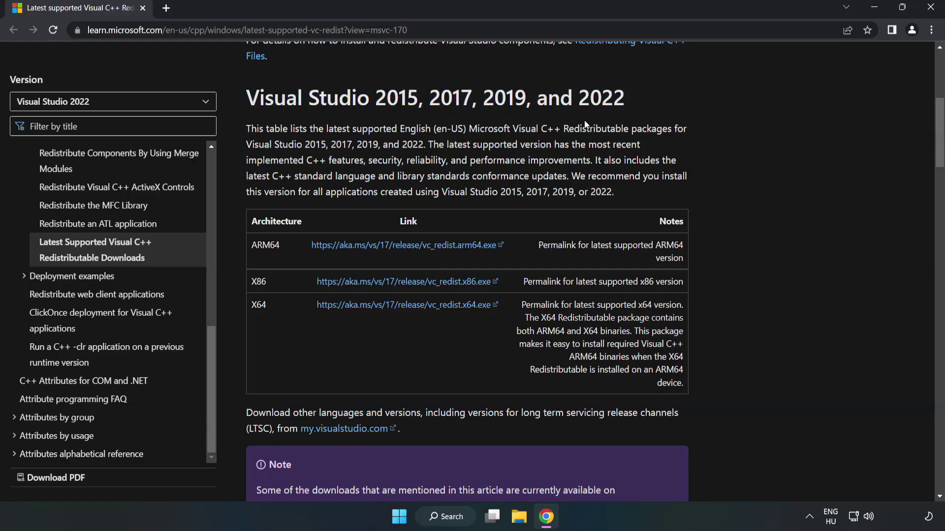
- Download the ARM64, x86 and x64 vc_redist installers
click(387, 245)
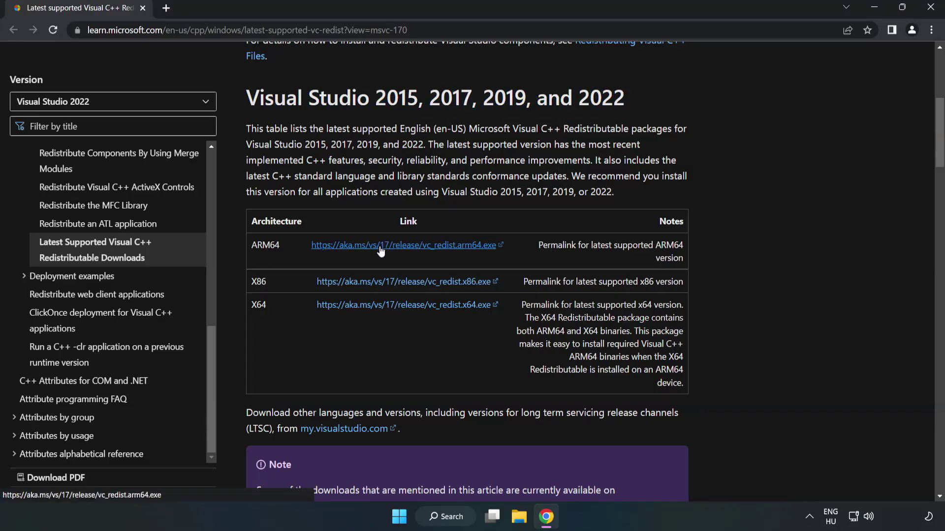
click(385, 290)
click(397, 307)
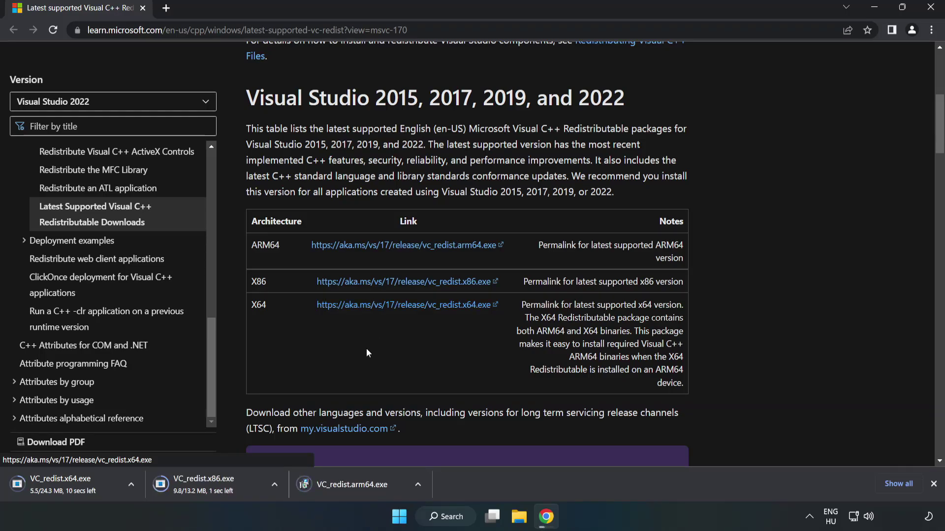
- Run VC_redist.arm64.exe, accept the license terms and attempt the install
click(361, 485)
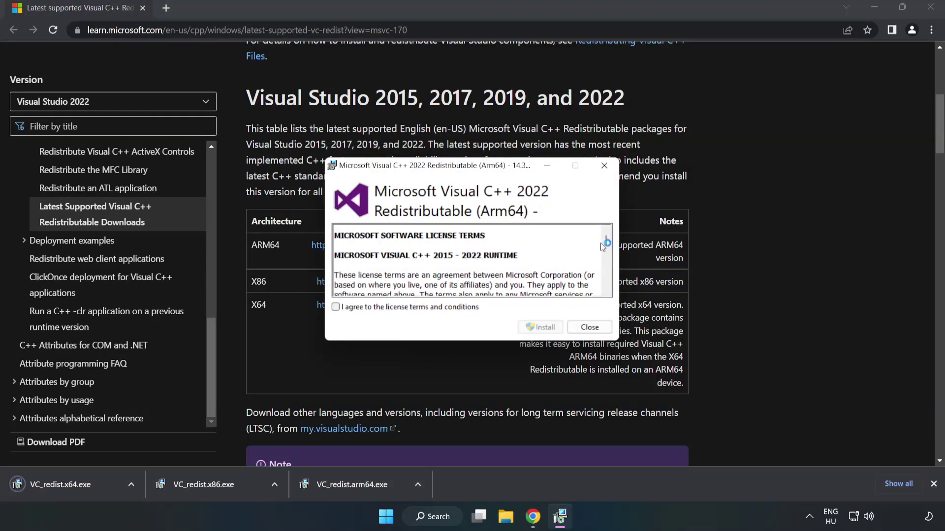
drag(605, 239, 608, 291)
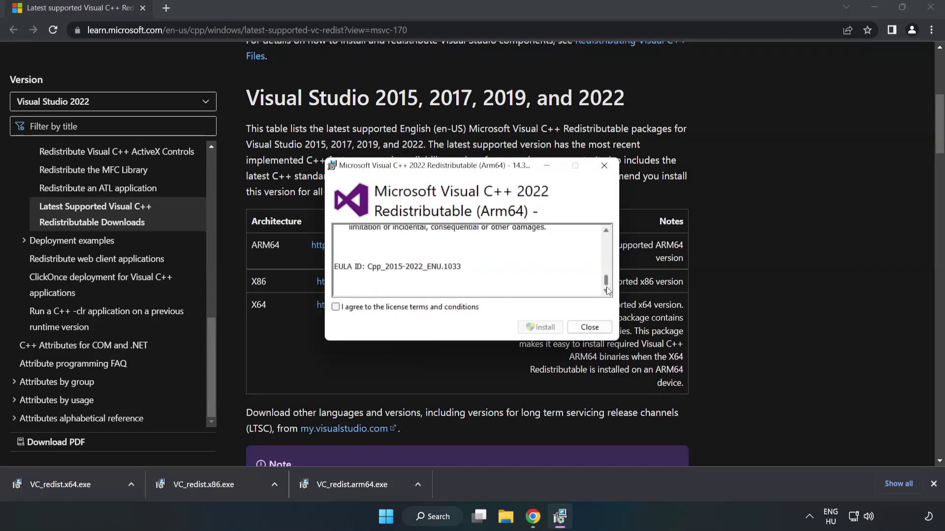
click(336, 307)
click(542, 328)
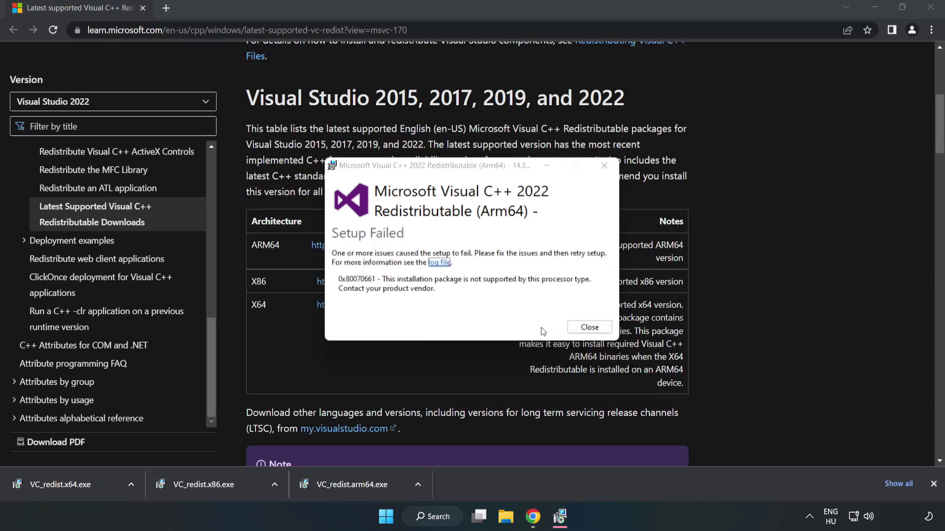
- Dismiss the failed ARM64 setup and install the x86 Visual C++ runtime from VC_redist.x86.exe
click(589, 327)
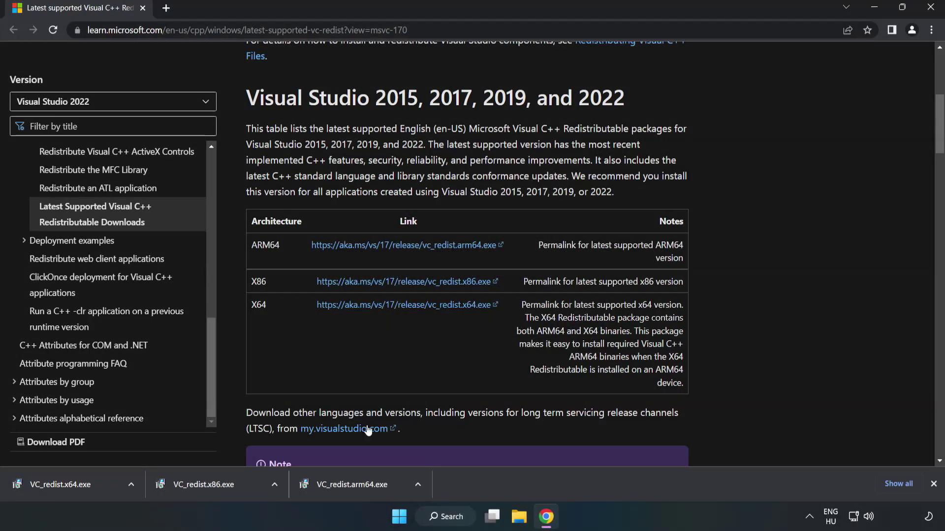
click(208, 484)
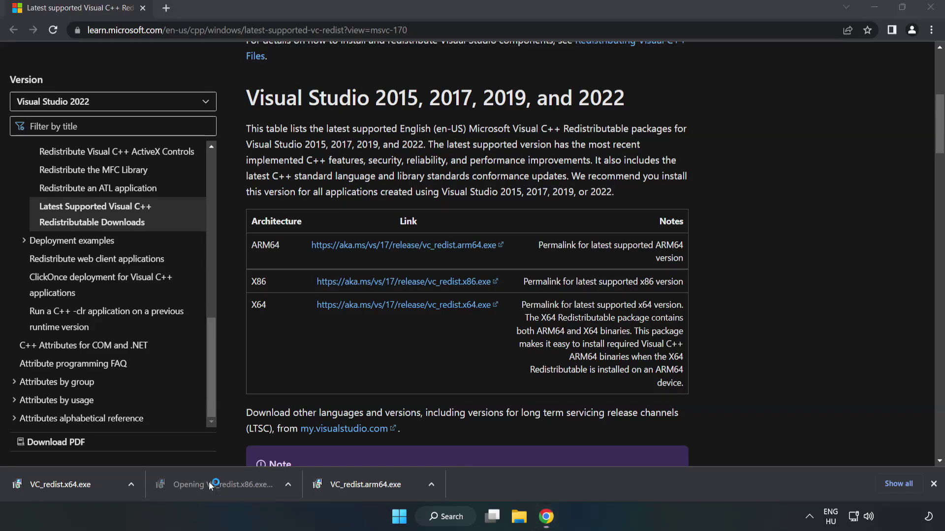
drag(606, 241, 605, 294)
click(336, 307)
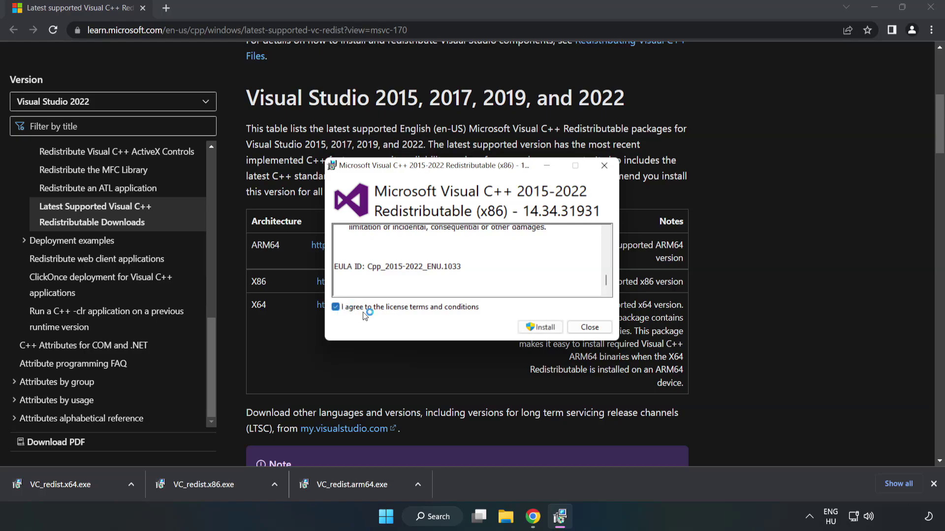
click(537, 327)
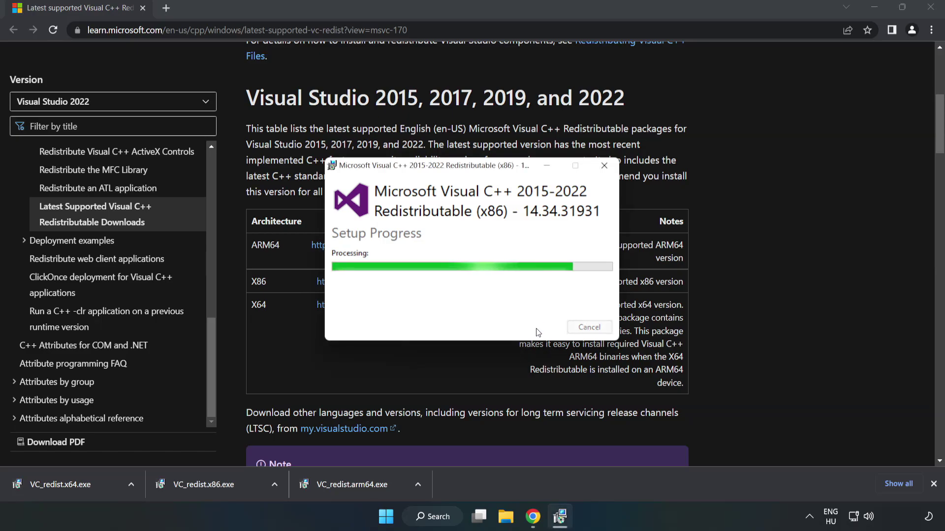
click(590, 327)
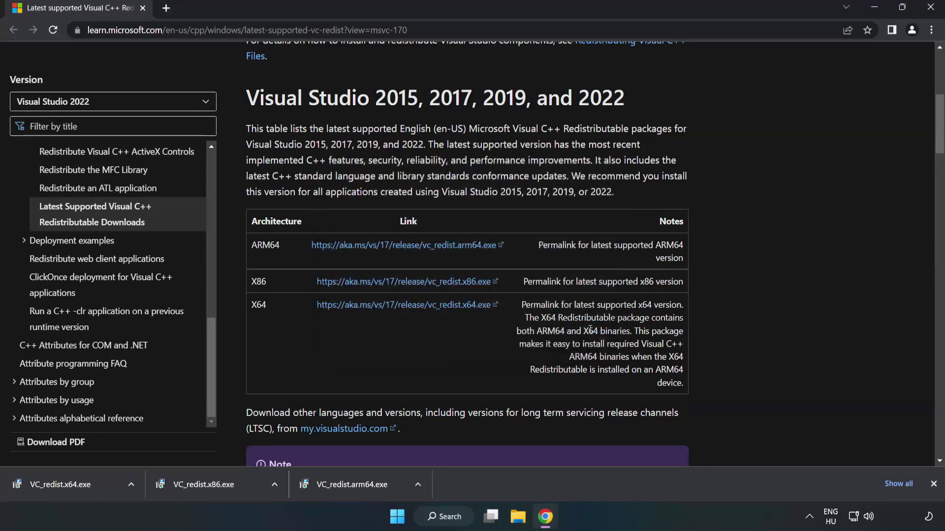
- Install the x64 Visual C++ runtime from VC_redist.x64.exe, accepting the license, then close it
click(51, 481)
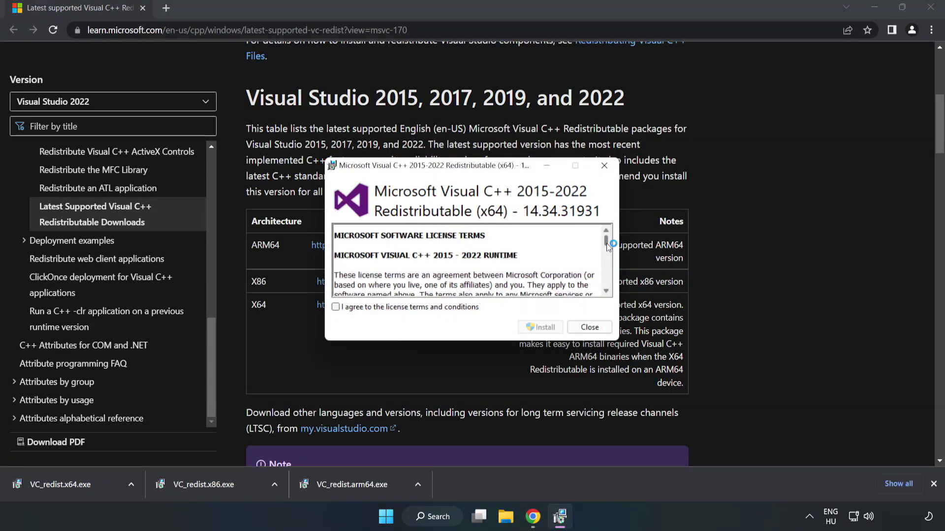
drag(606, 243, 607, 287)
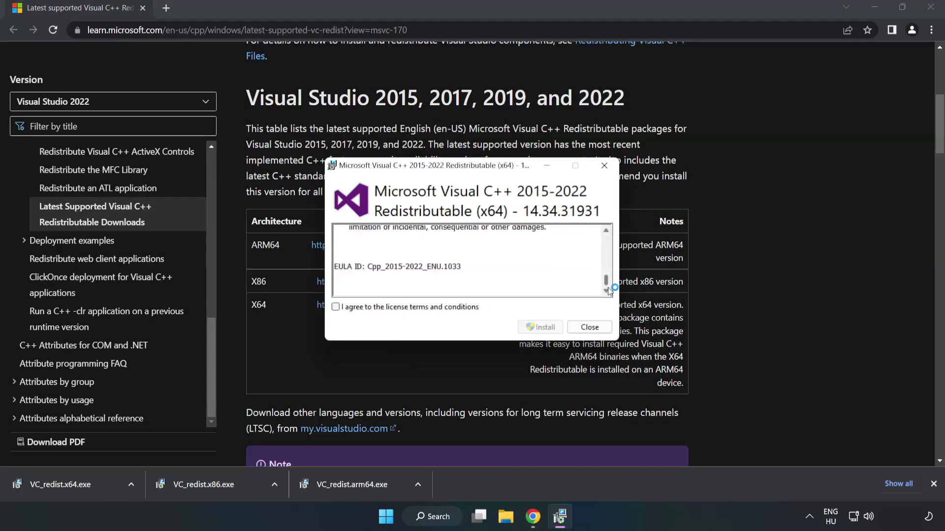
click(335, 307)
click(543, 324)
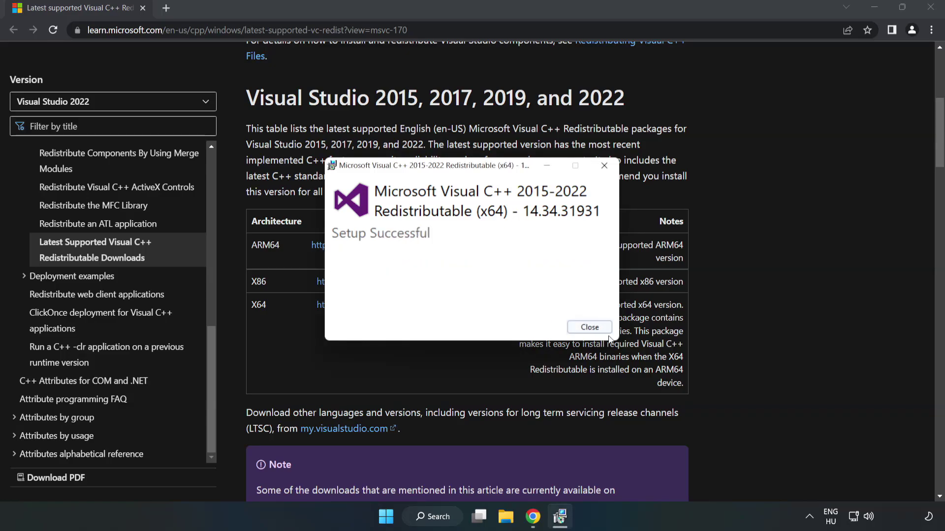
click(593, 330)
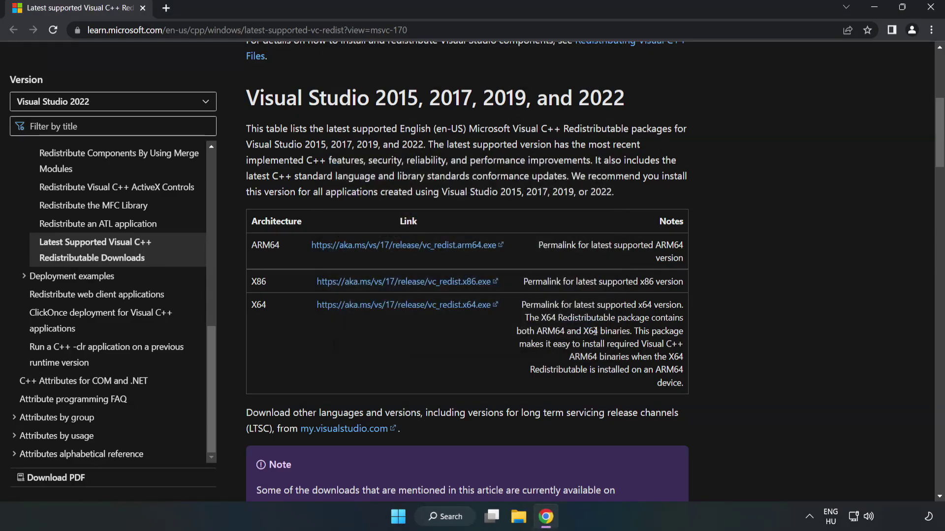
- Close Chrome, search for cmd and run Command Prompt as administrator
click(931, 11)
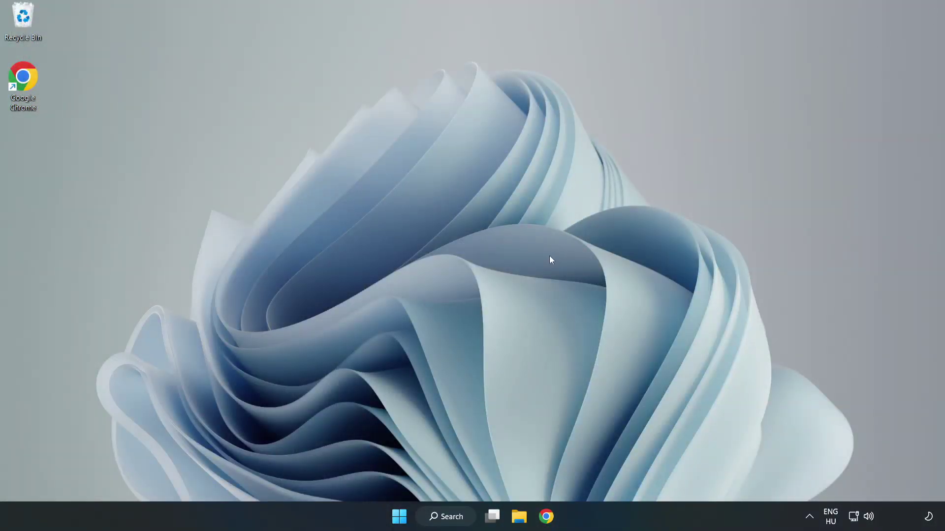
click(460, 517)
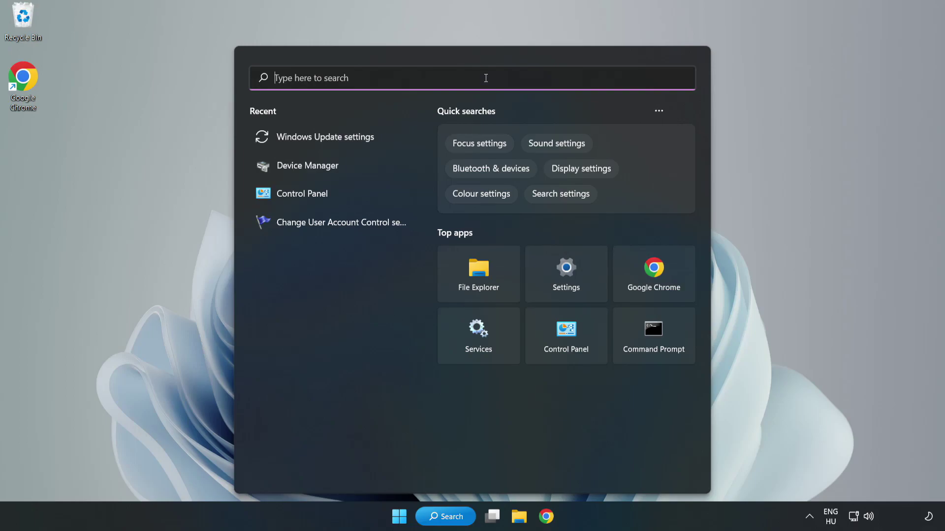
text(cmd)
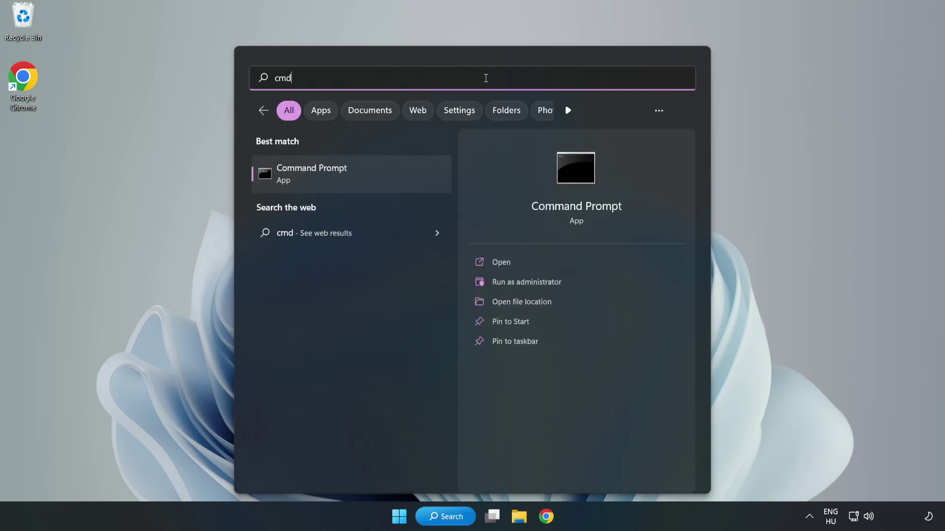
click(372, 179)
right_click(373, 178)
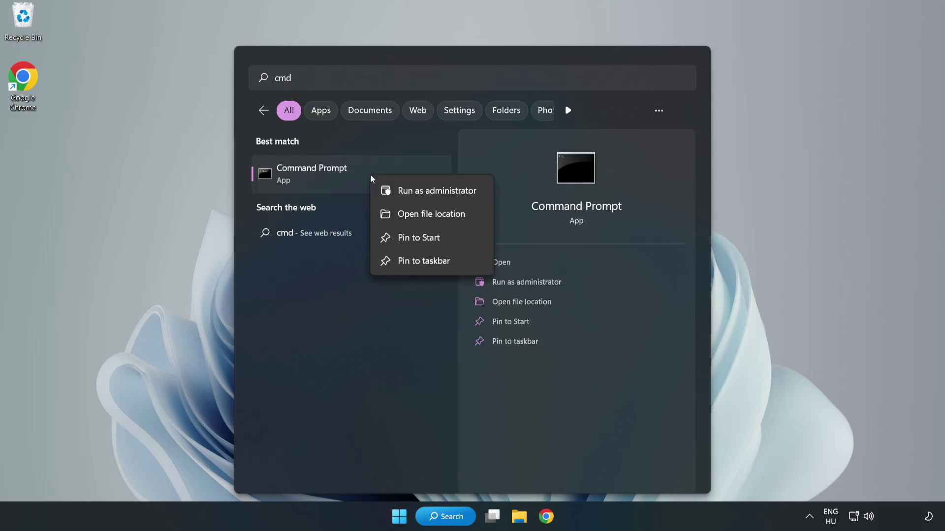
click(408, 191)
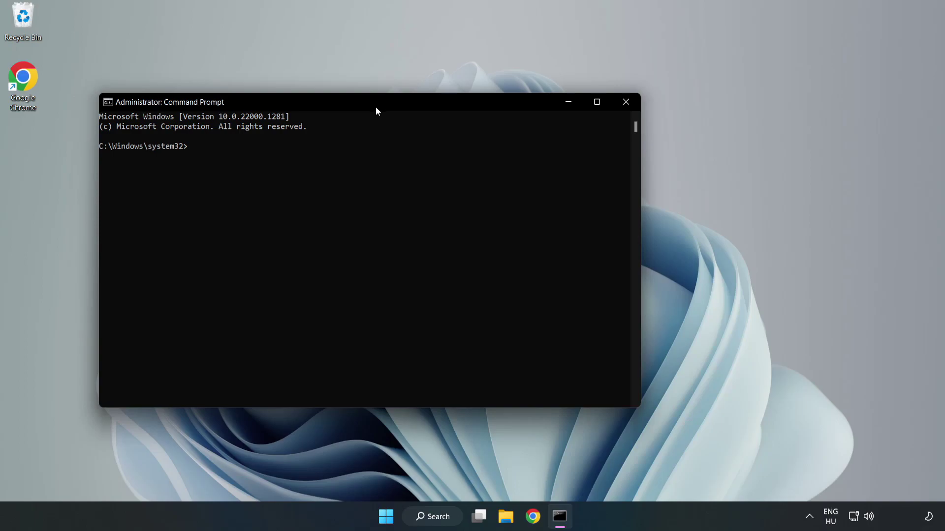
drag(377, 108, 480, 108)
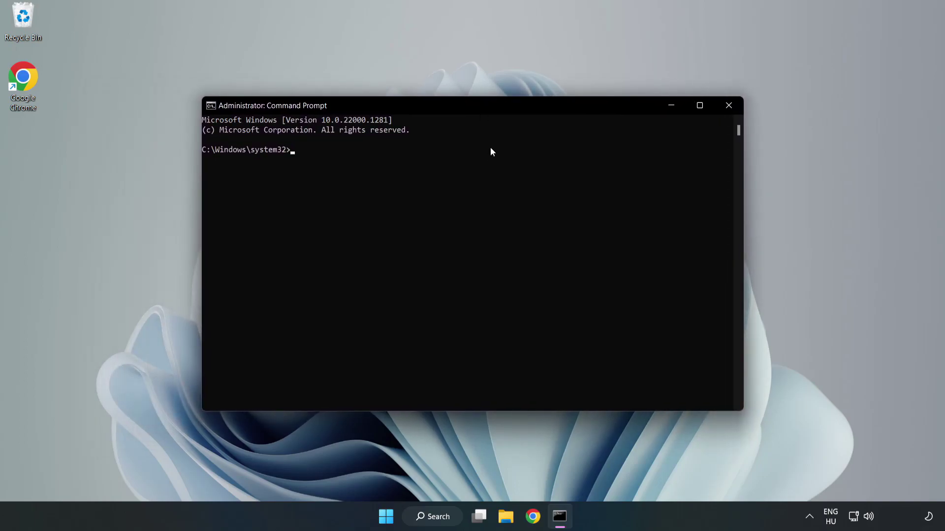
- Run sfc /scannow in the administrator Command Prompt
text(sfc )
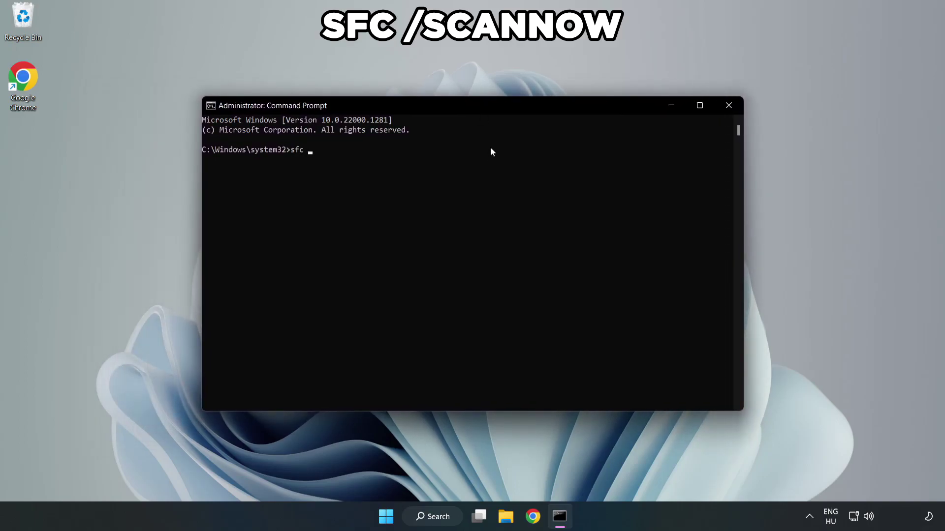
text(/scannow)
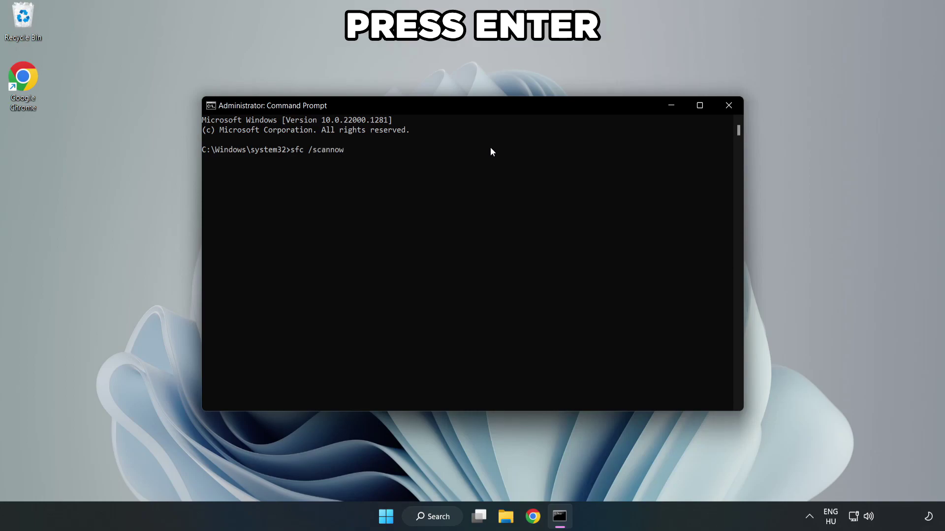
key(Return)
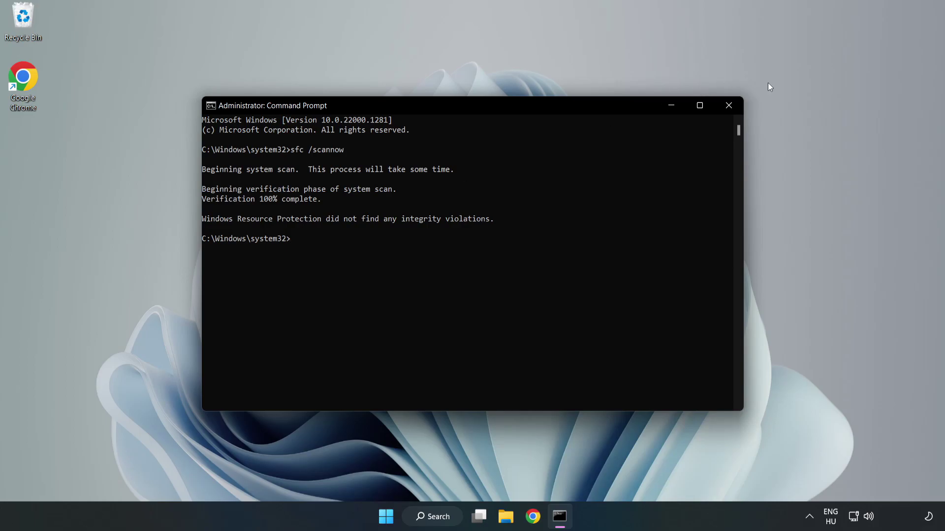
- Close Command Prompt and show the Start menu power options with Restart
click(727, 111)
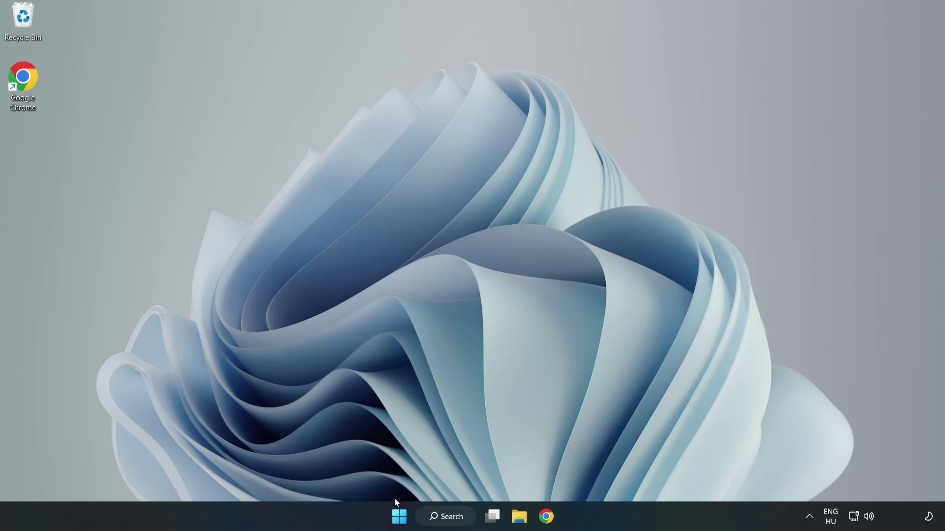
click(399, 516)
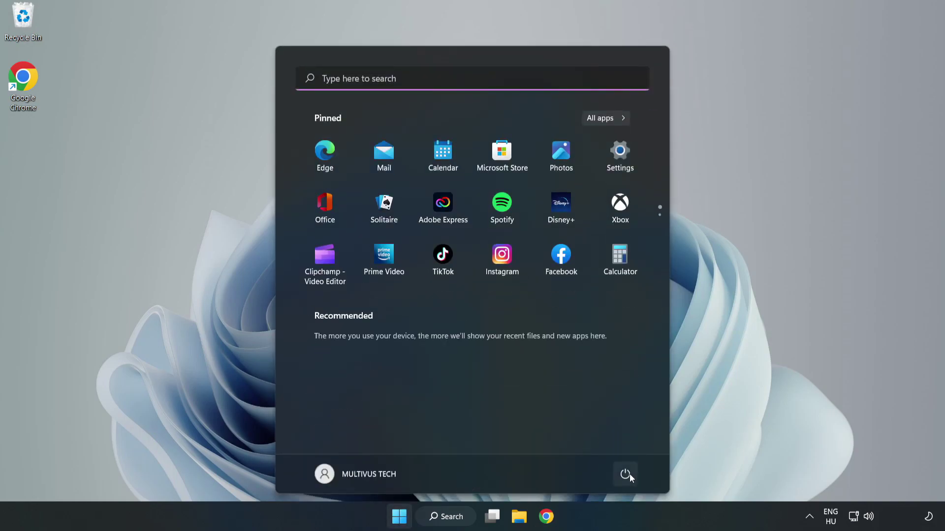
click(629, 474)
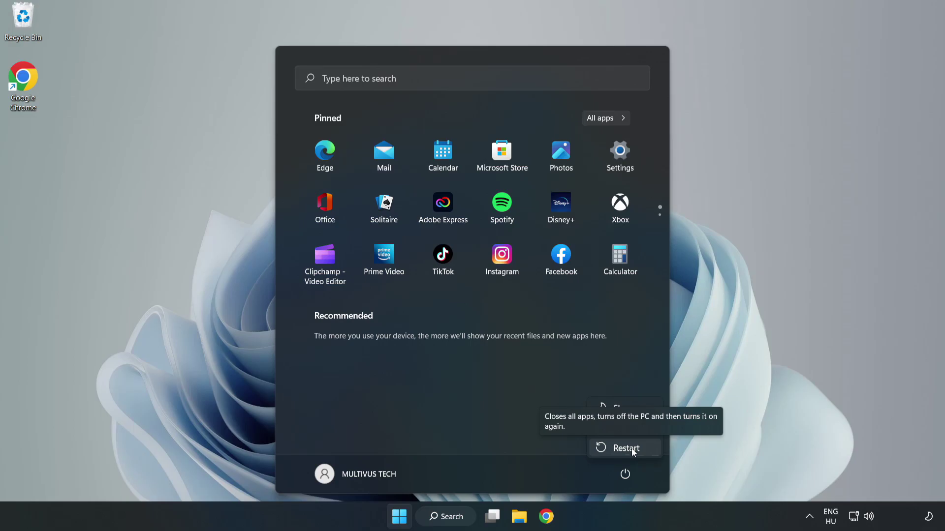